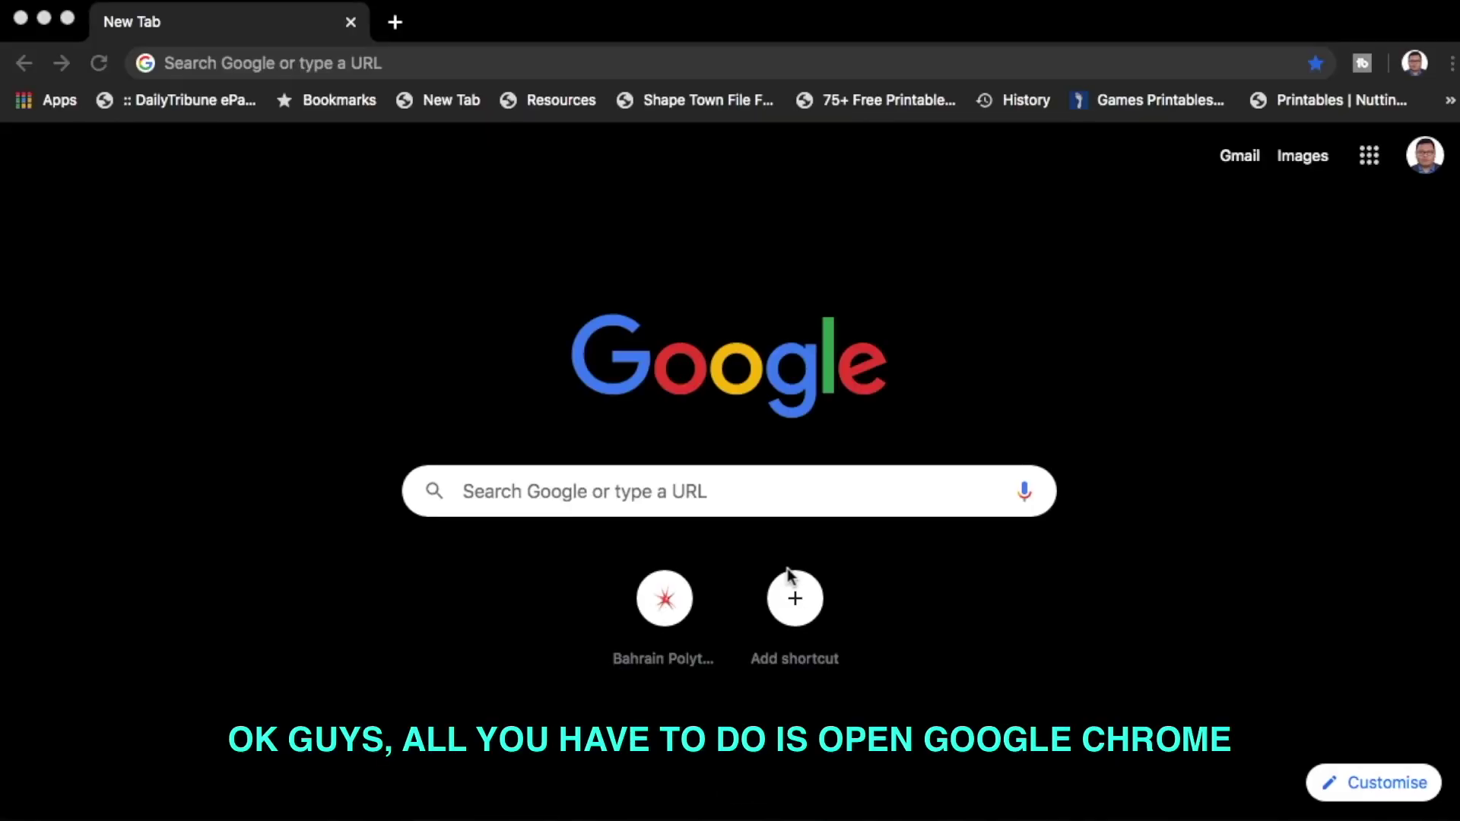
- Go to remove.bg through the Chrome address bar
left_click(567, 492)
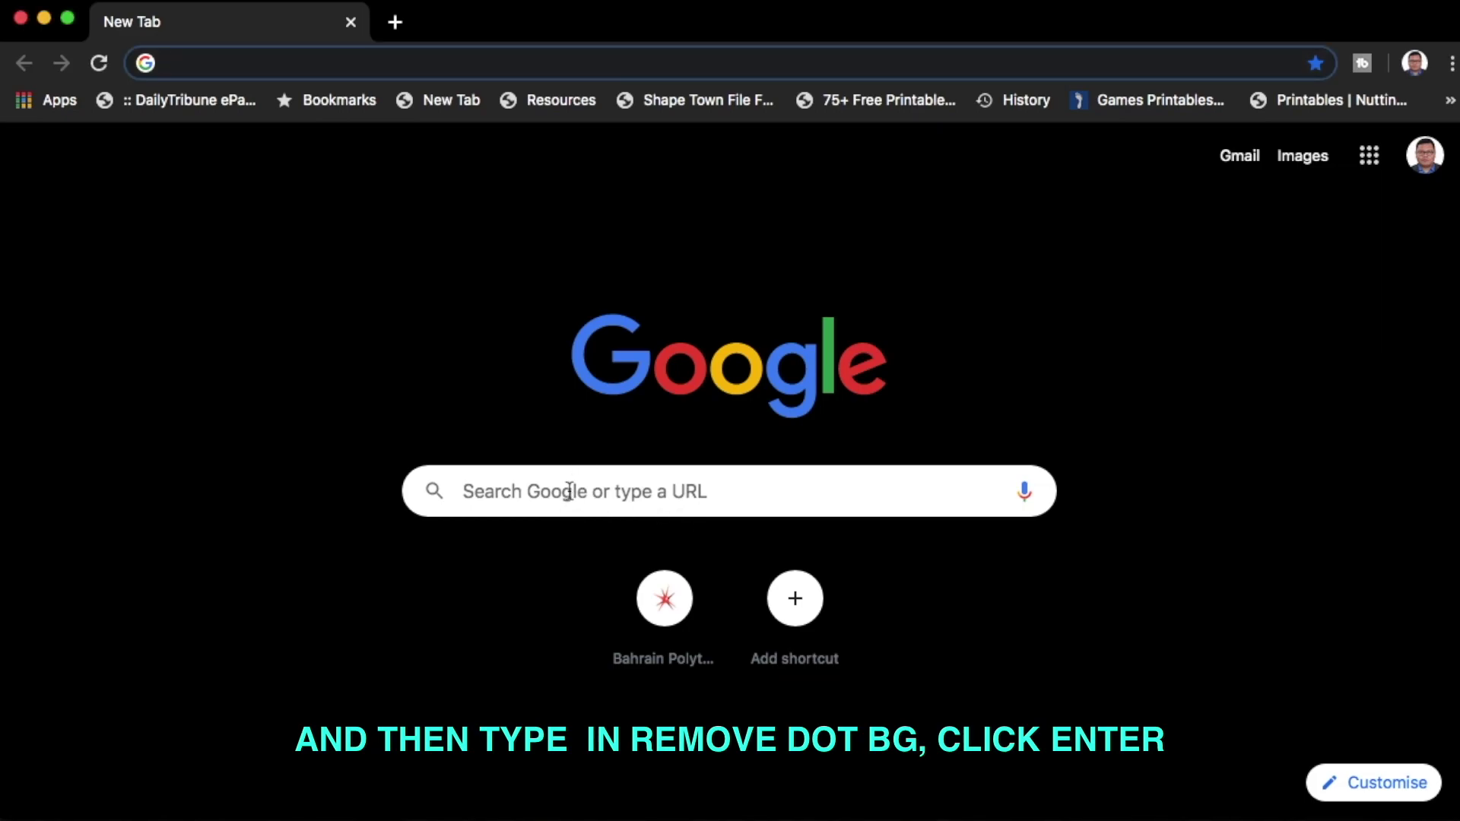
type("rem")
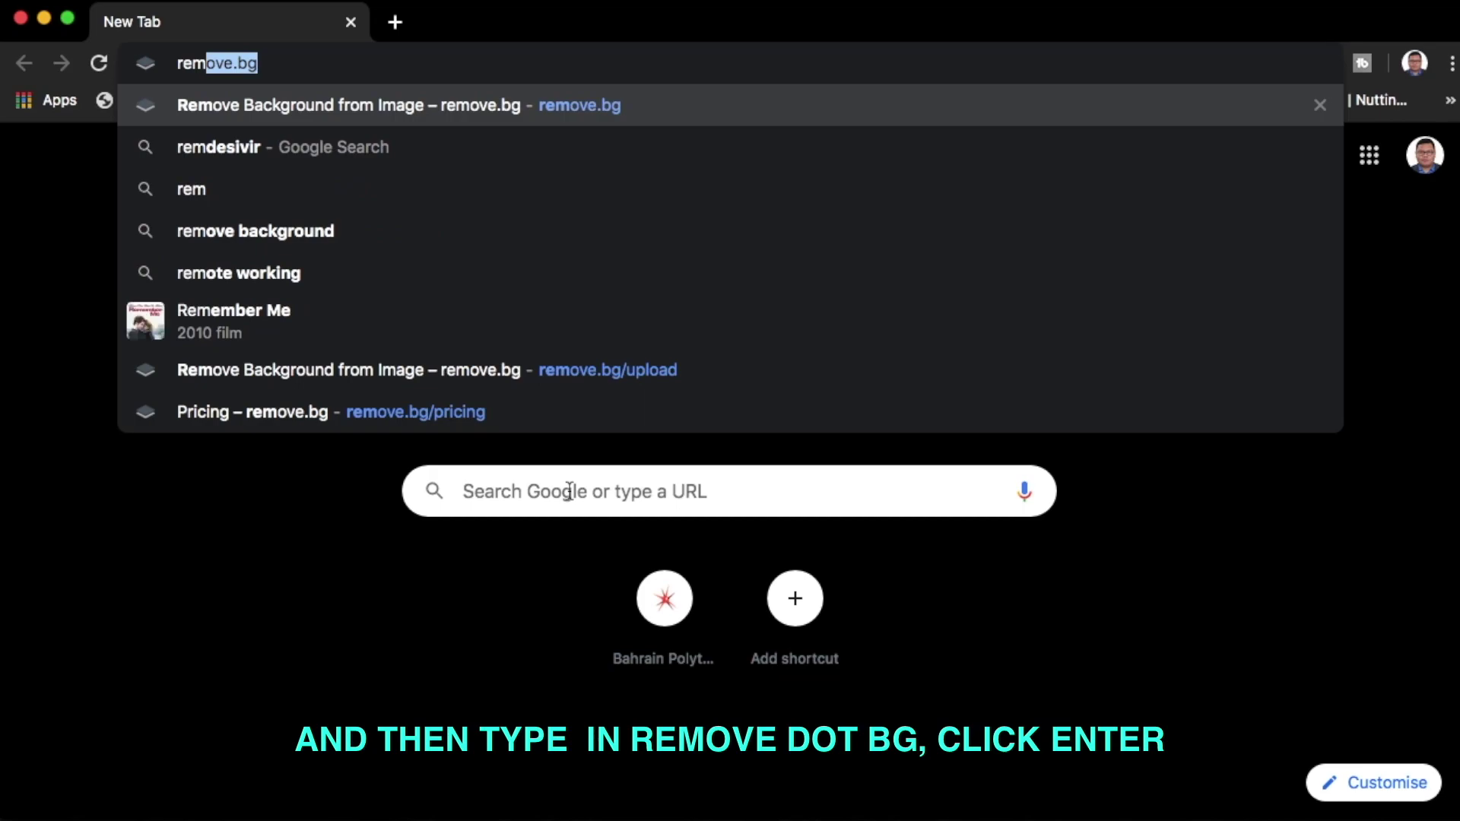
type("ove.b")
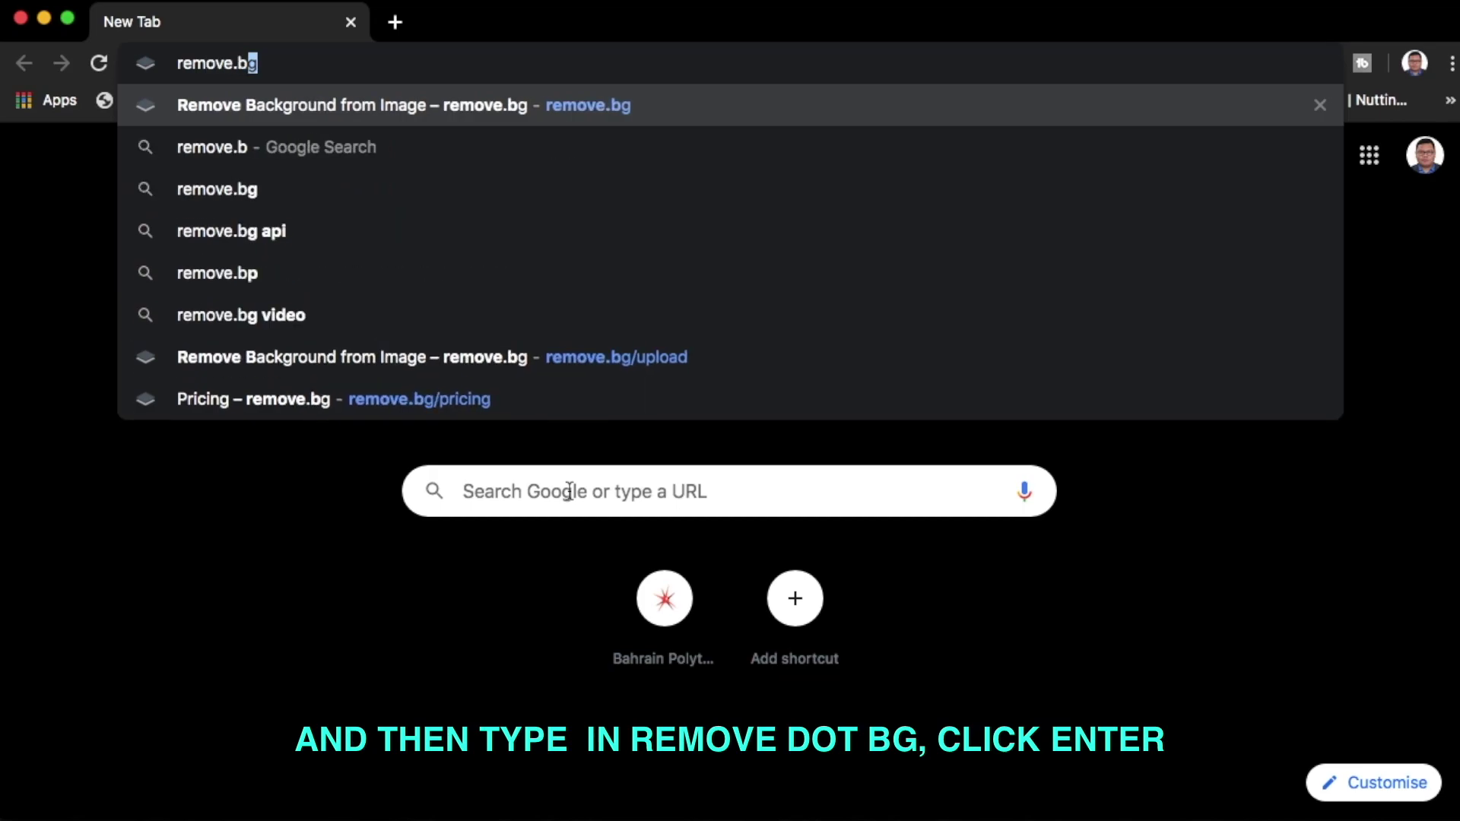
type("g")
key("Return")
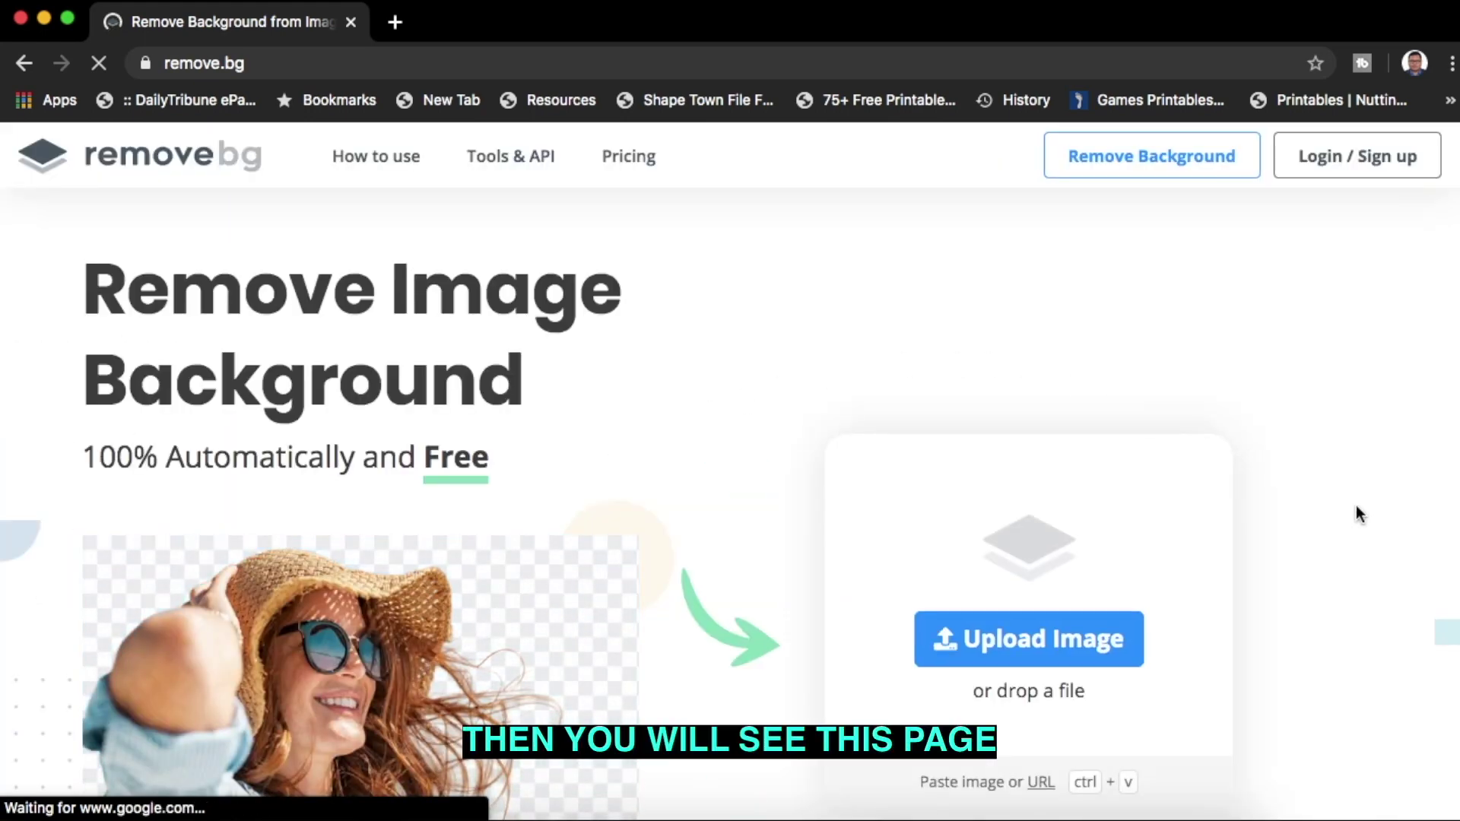
scroll(1307, 580, "down", 1)
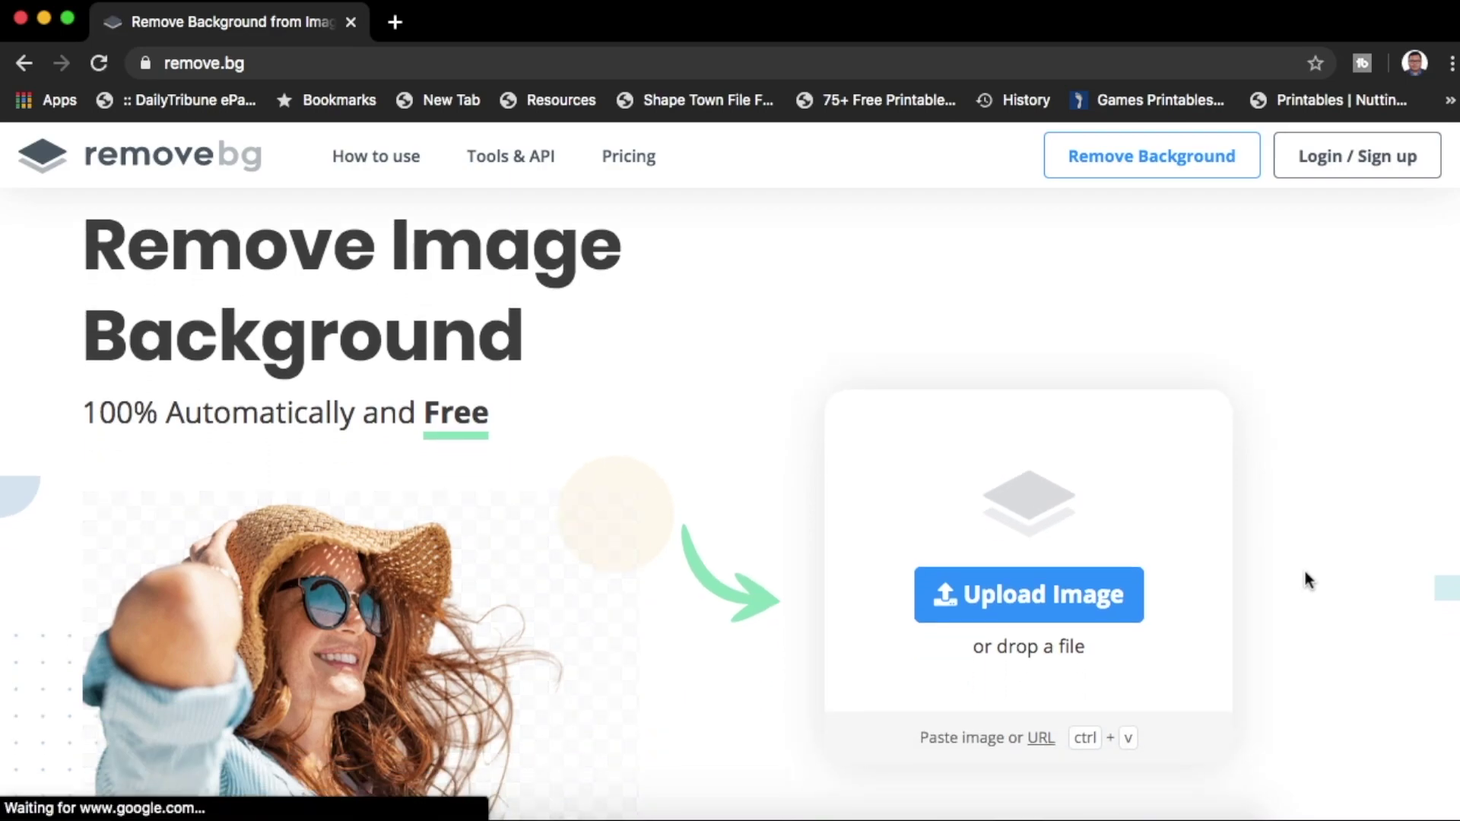
scroll(1308, 576, "down", 1)
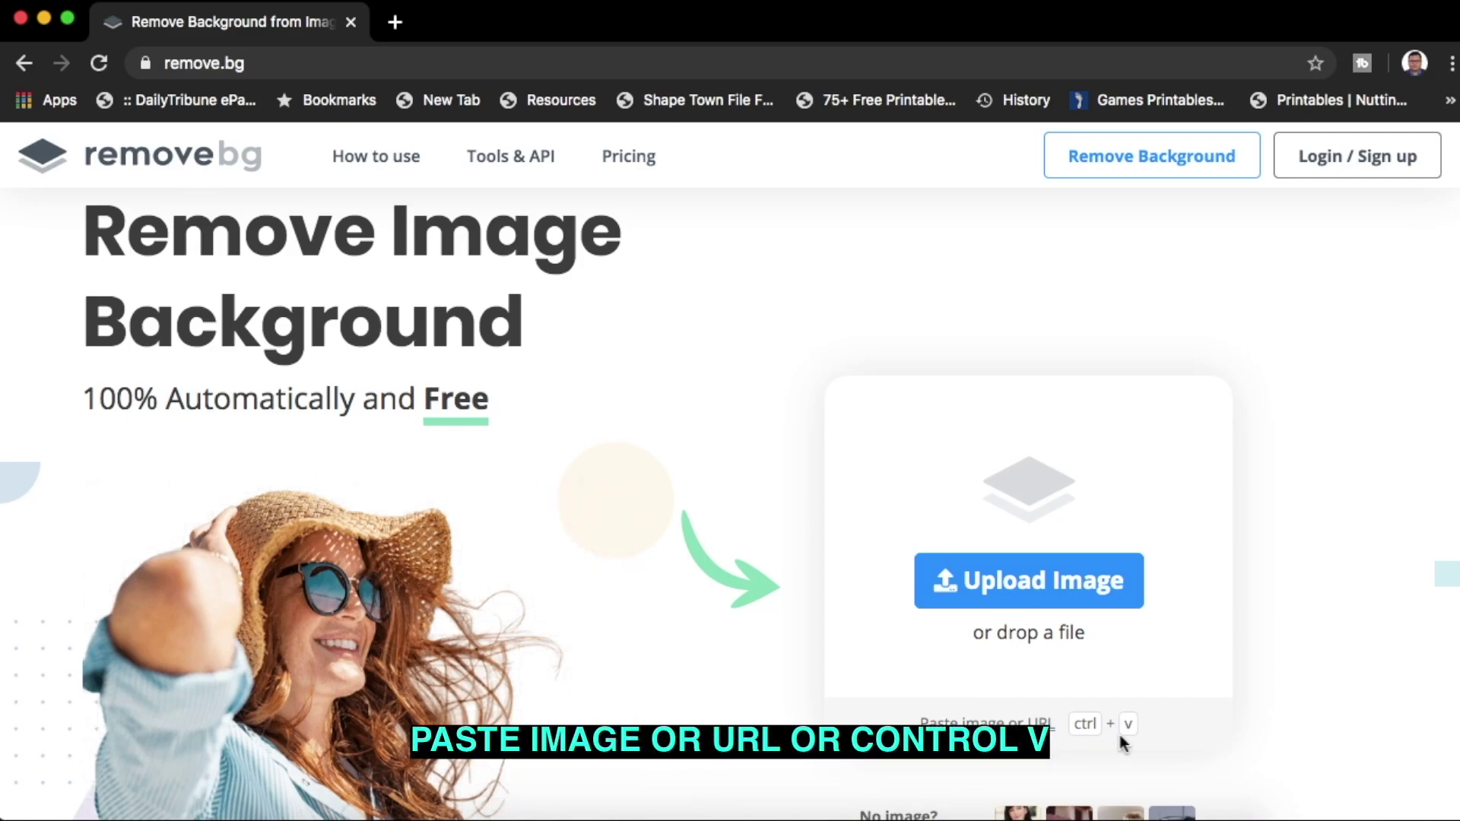
- Upload joyinyellow.jpg from the Desktop folder to remove.bg
left_click(1029, 582)
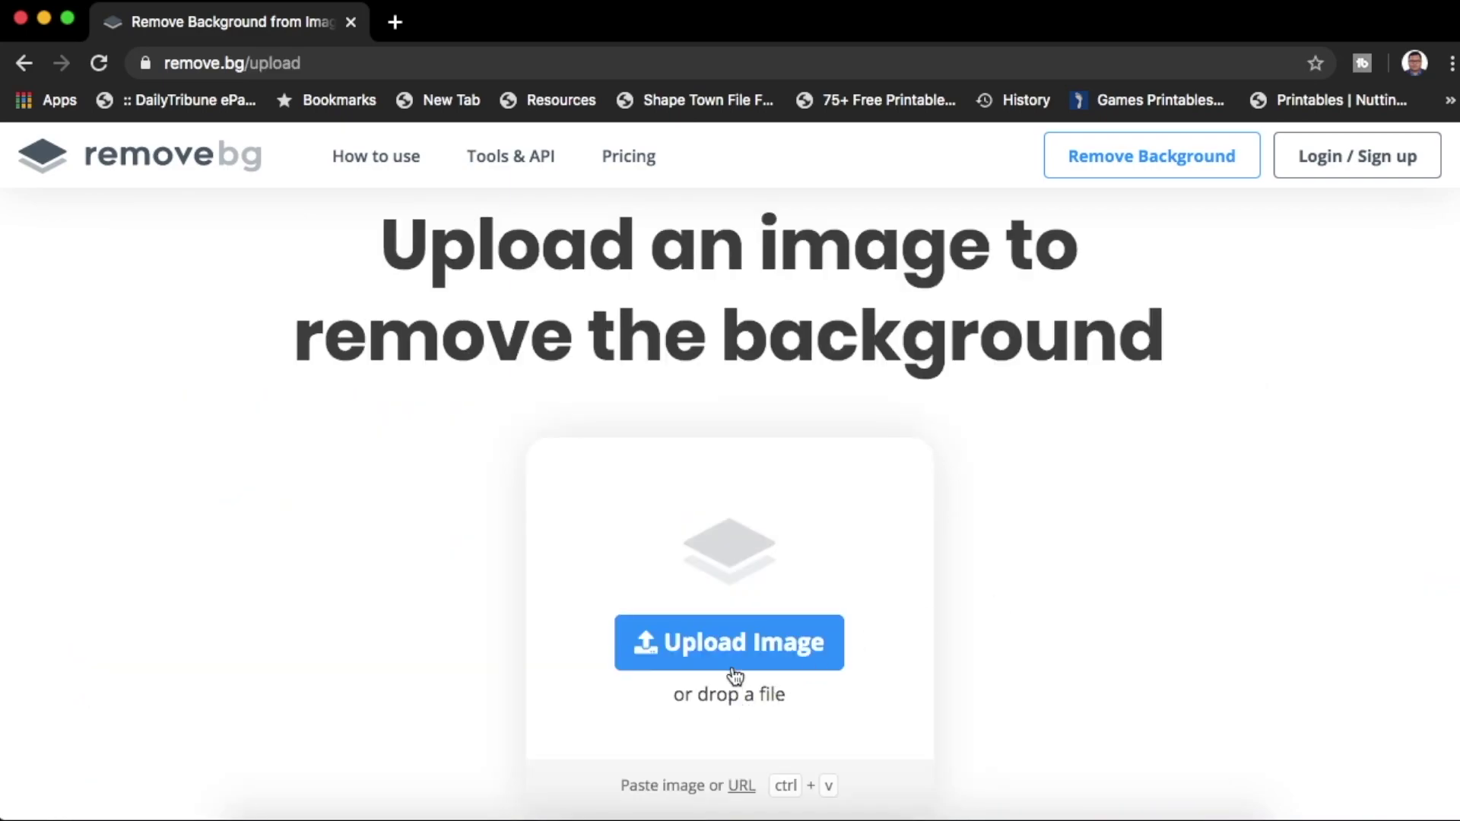
left_click(739, 652)
left_click(739, 651)
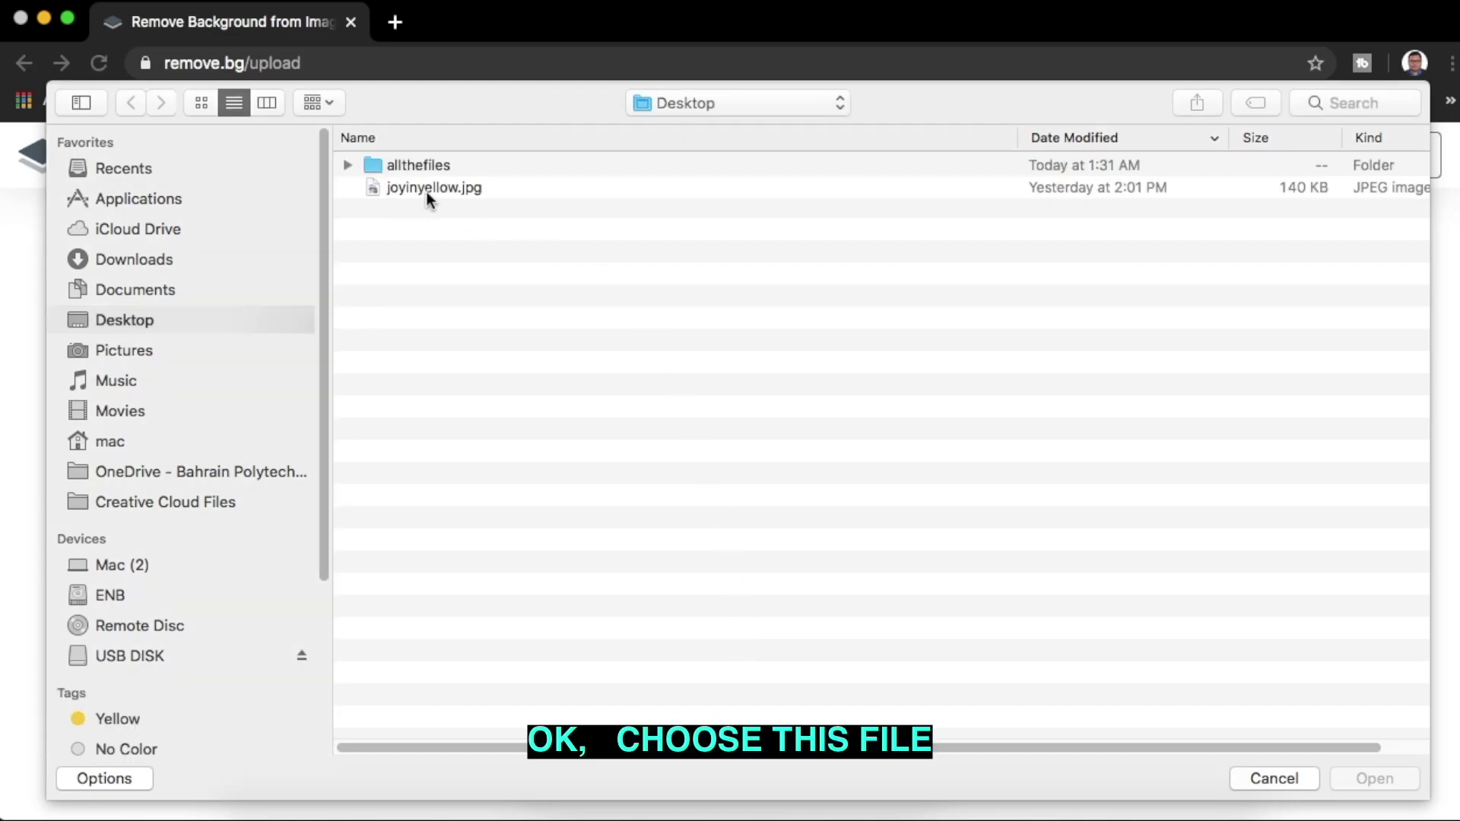
left_click(431, 190)
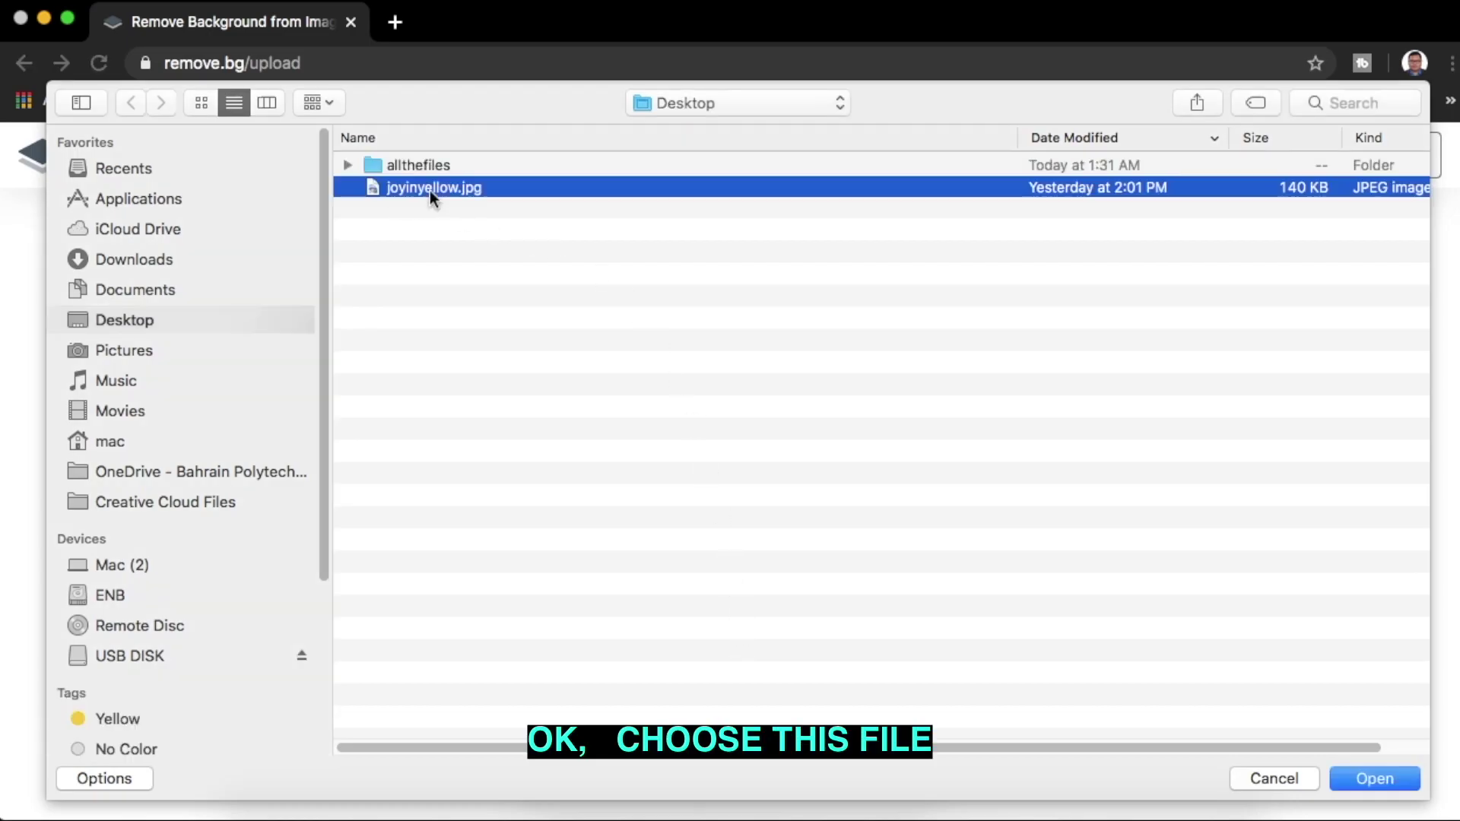
left_click(1371, 777)
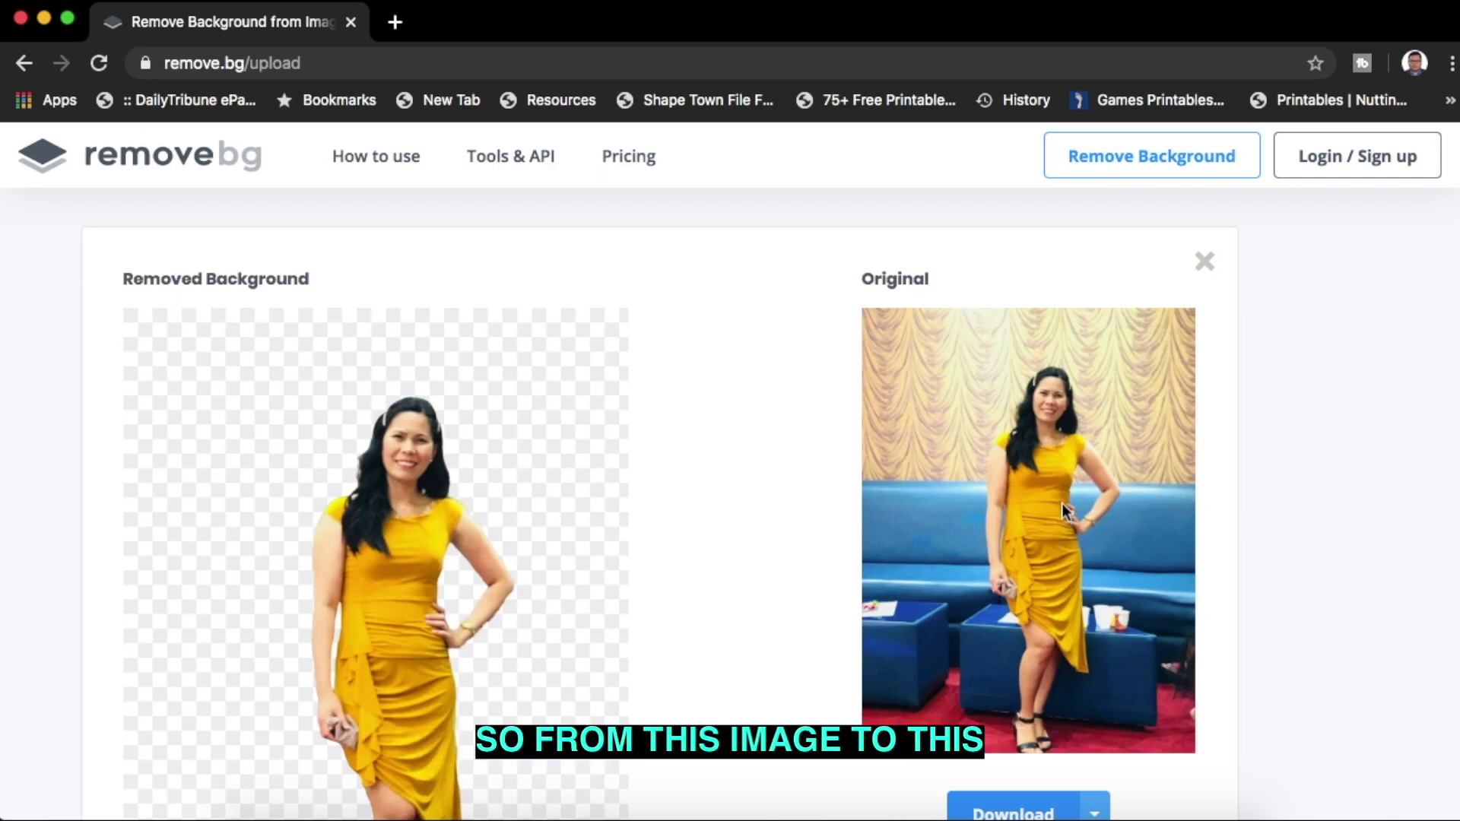
scroll(559, 634, "down", 3)
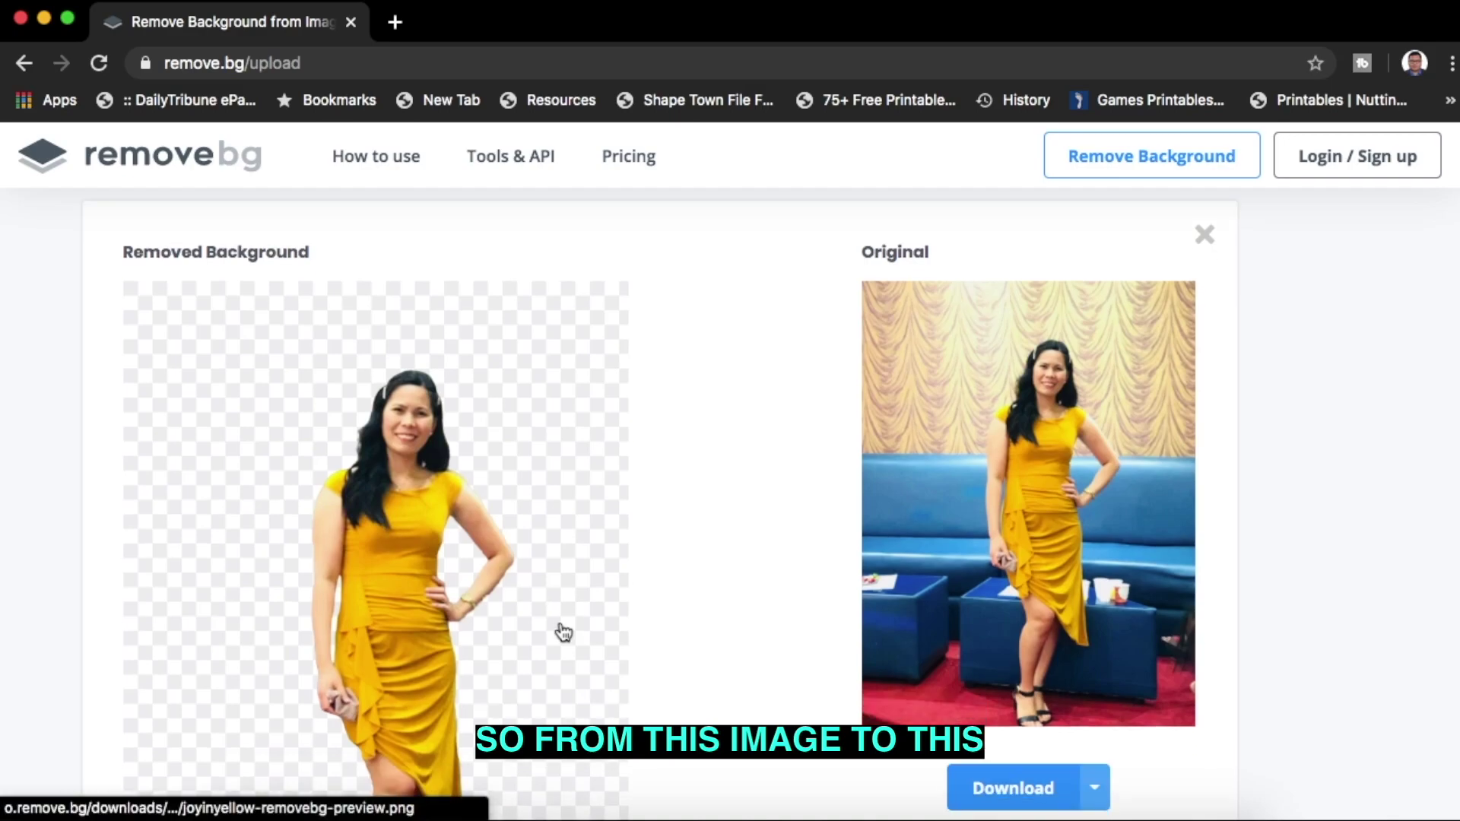
scroll(563, 632, "down", 1)
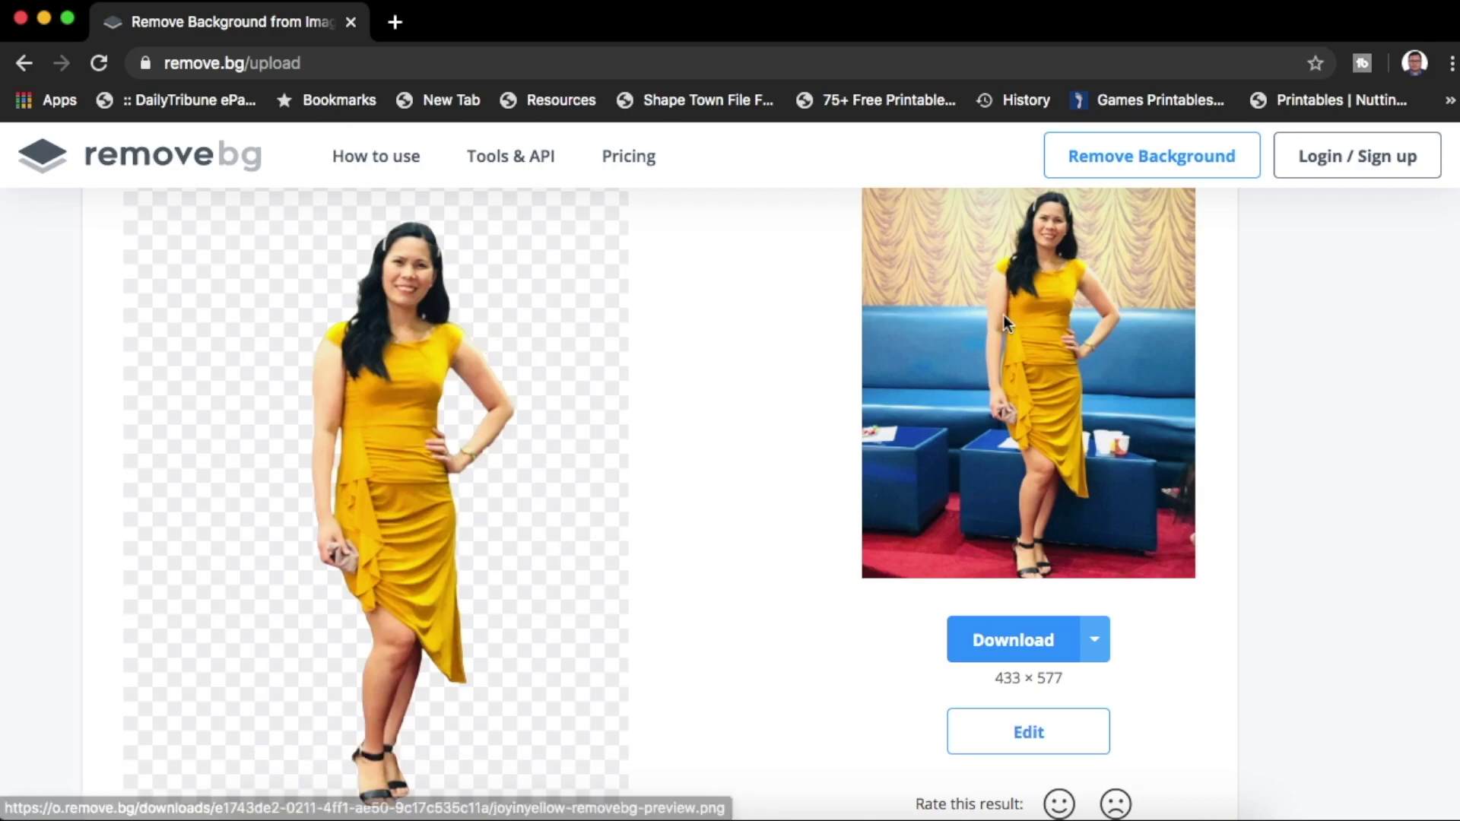
scroll(892, 486, "up", 2)
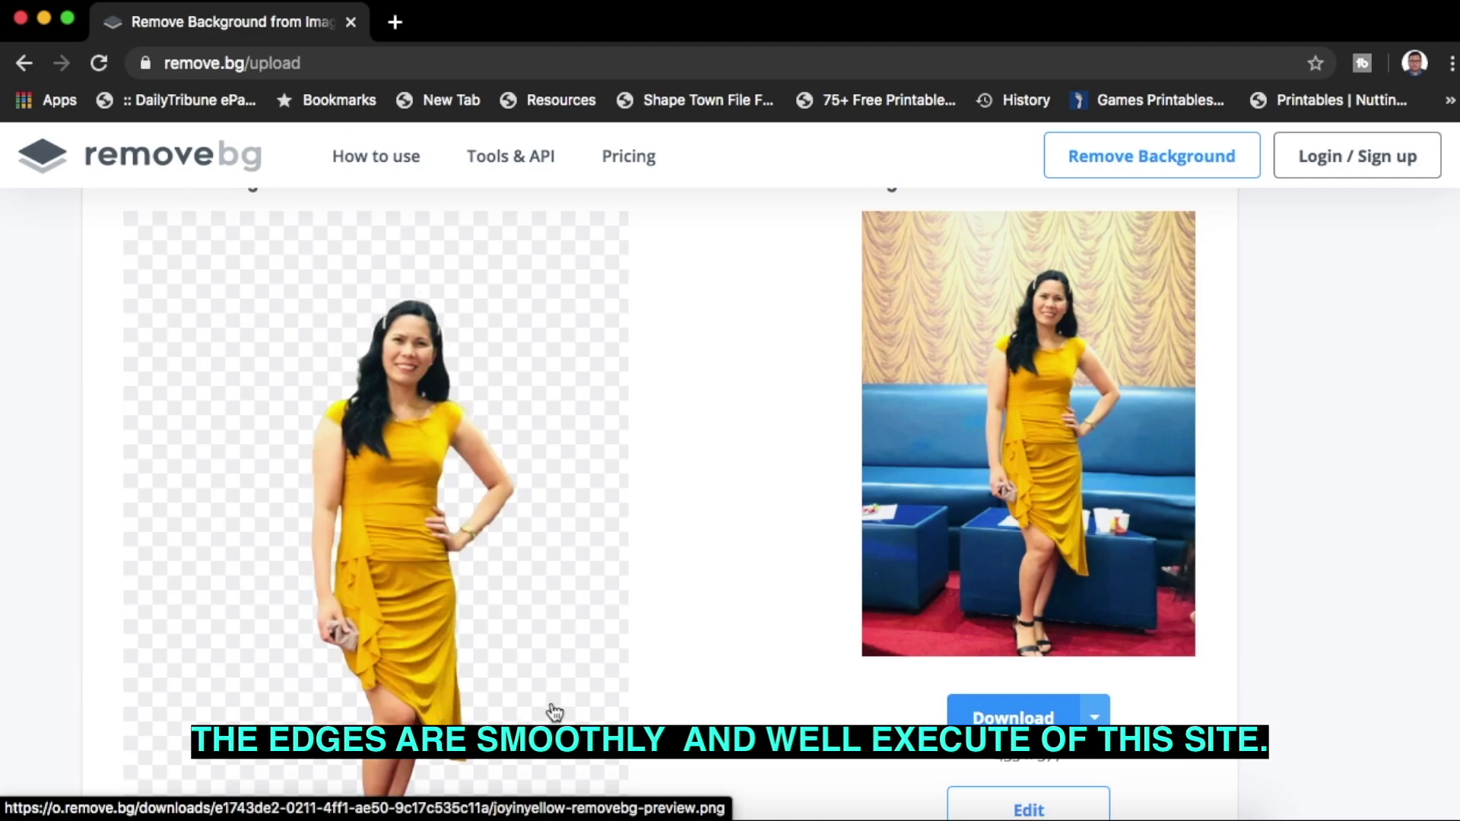
scroll(559, 667, "down", 1)
scroll(560, 667, "down", 2)
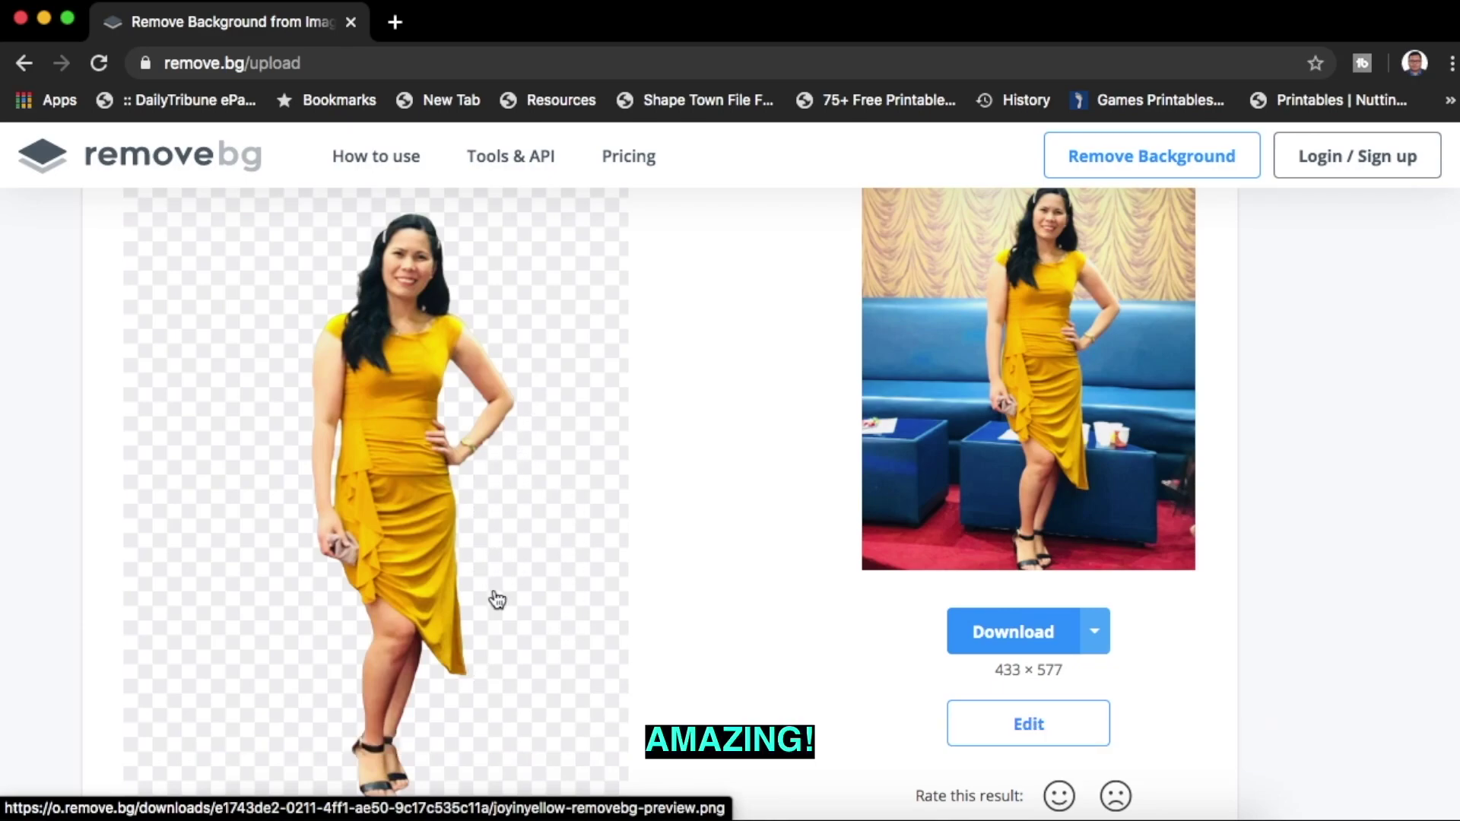
scroll(544, 597, "down", 3)
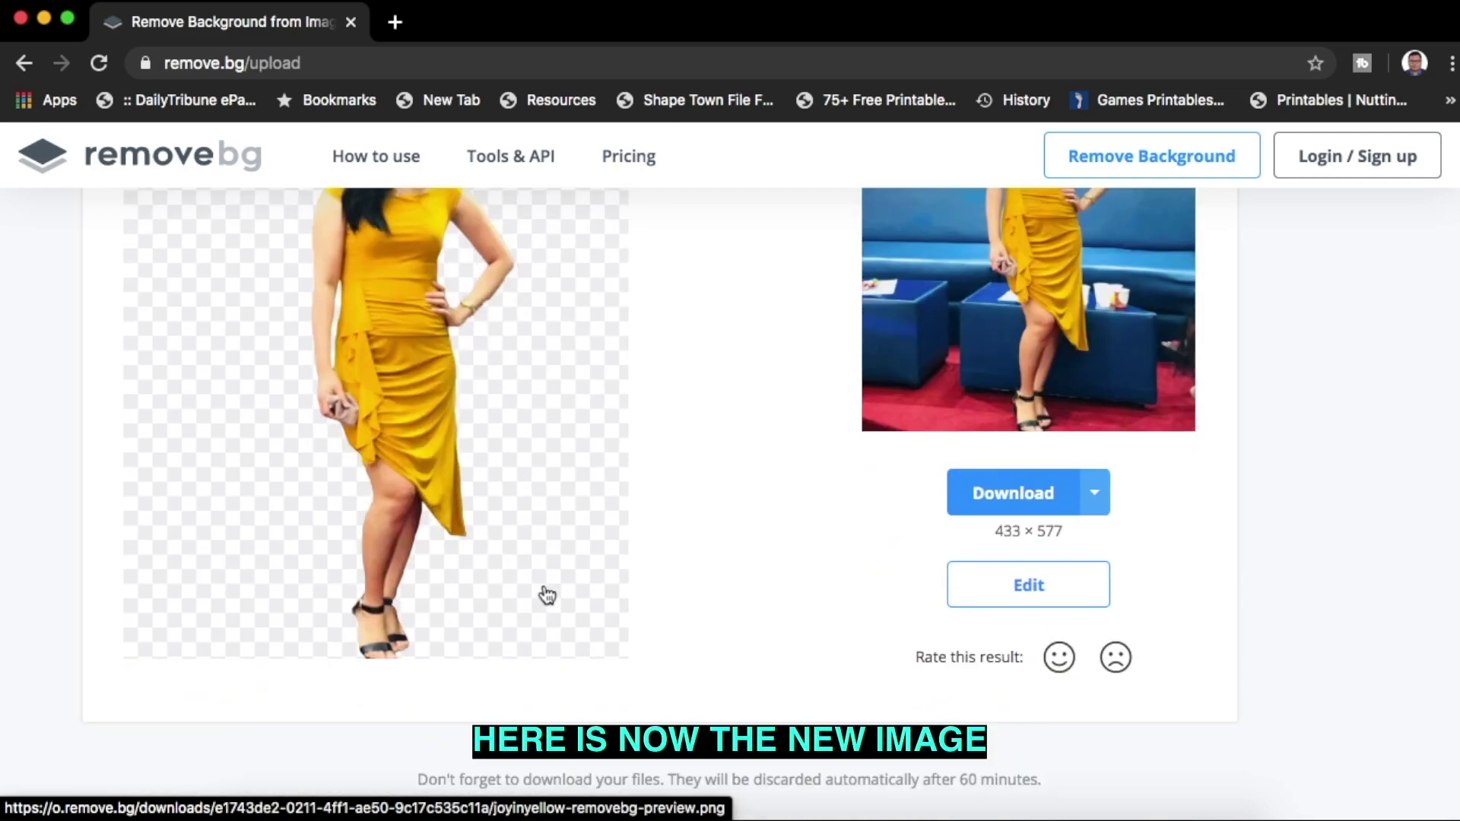
scroll(546, 595, "up", 4)
scroll(551, 596, "down", 3)
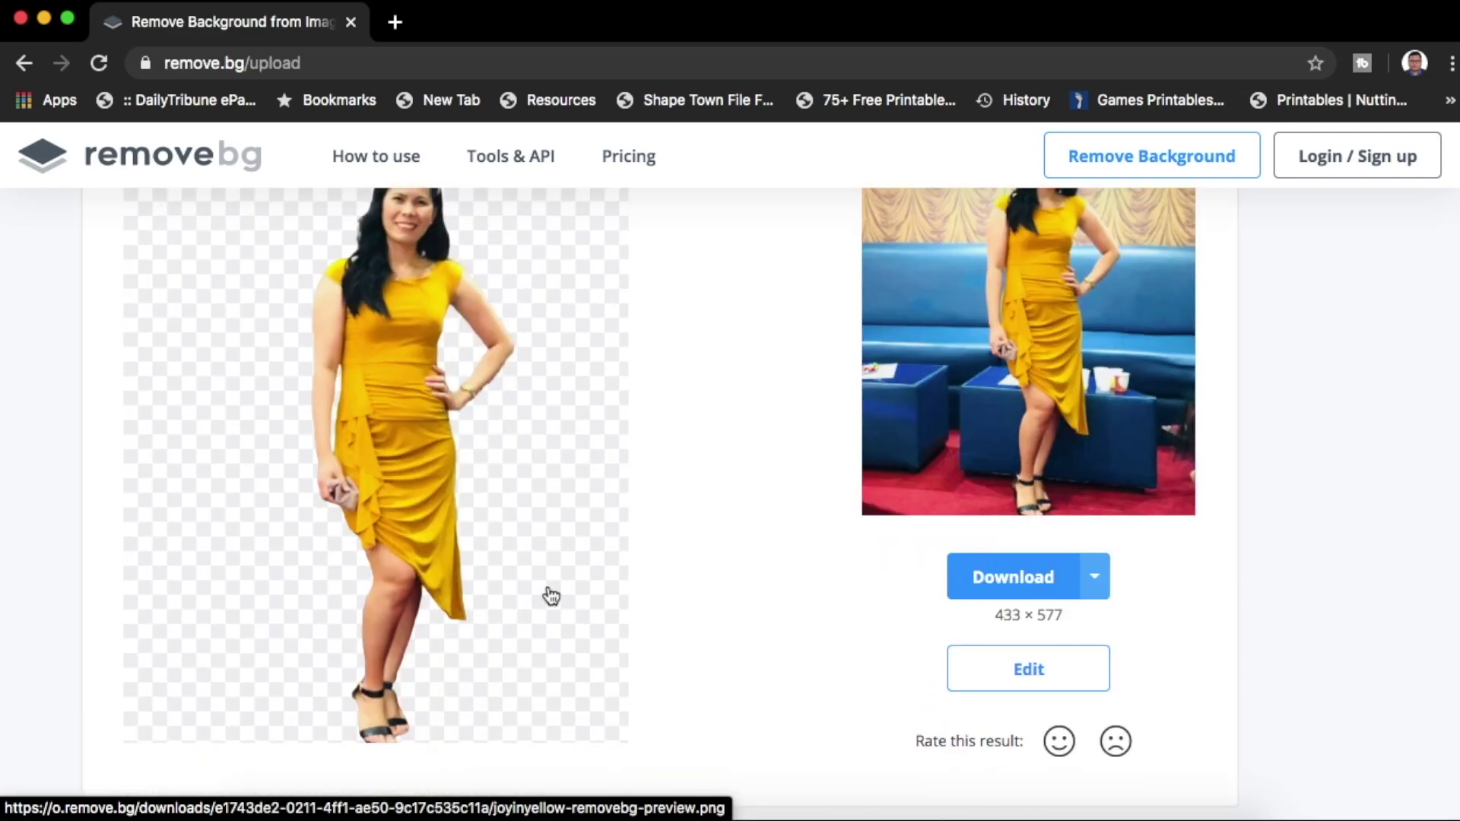
scroll(551, 595, "up", 2)
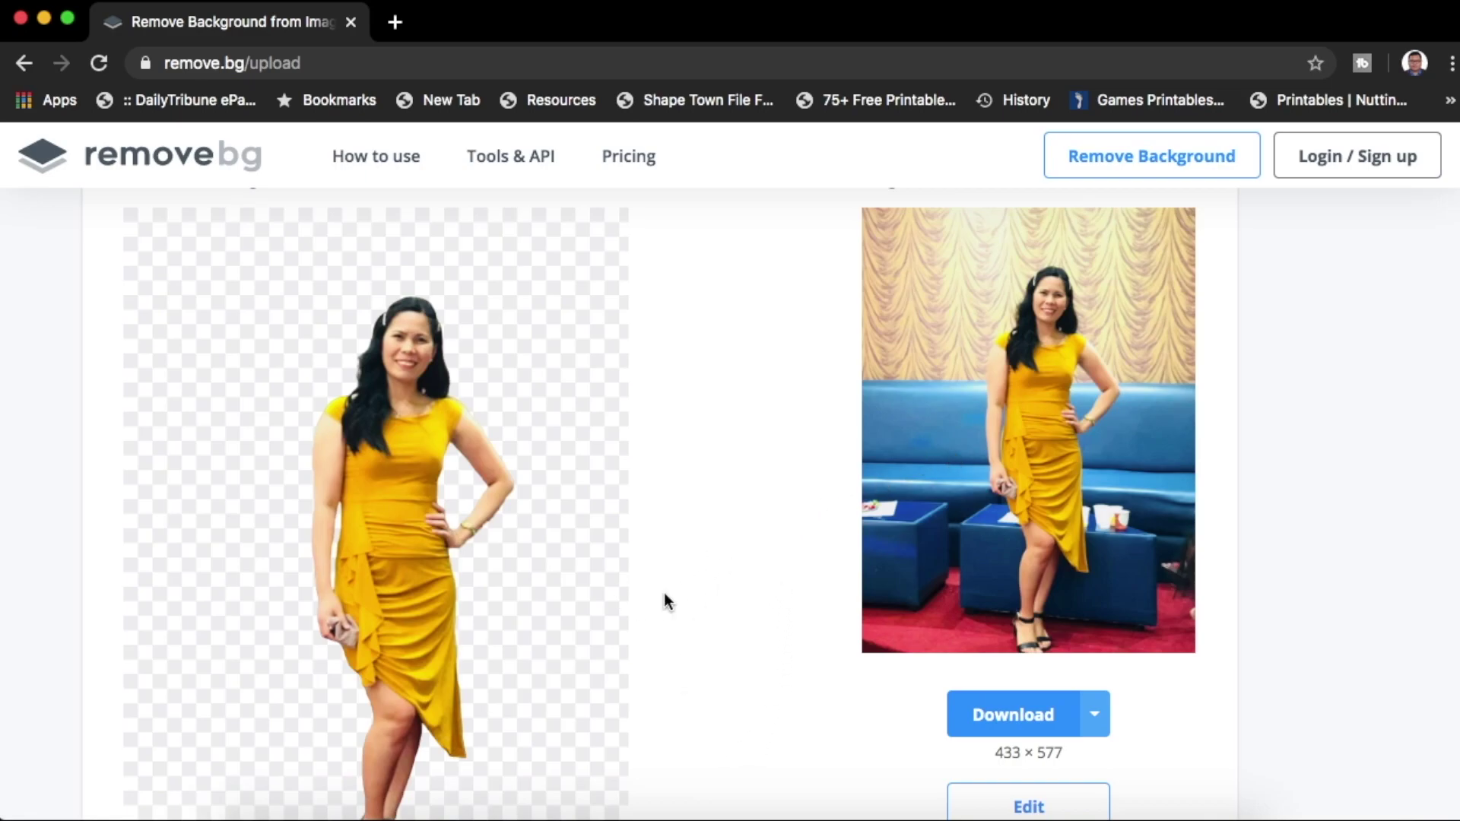
scroll(574, 631, "down", 2)
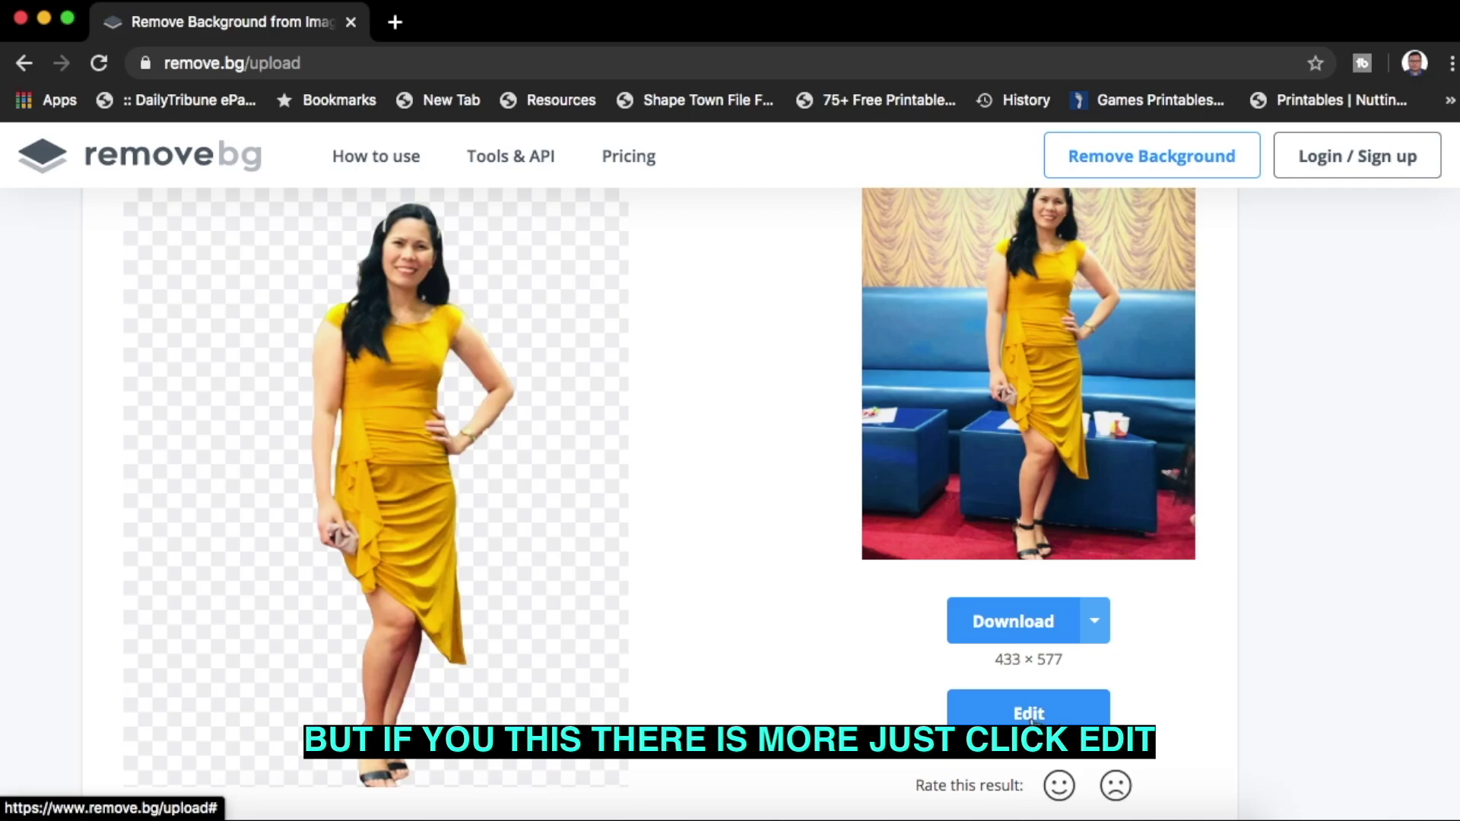
- In the editor, restore the original scene behind the woman and raise the blur to its strongest level
left_click(1059, 715)
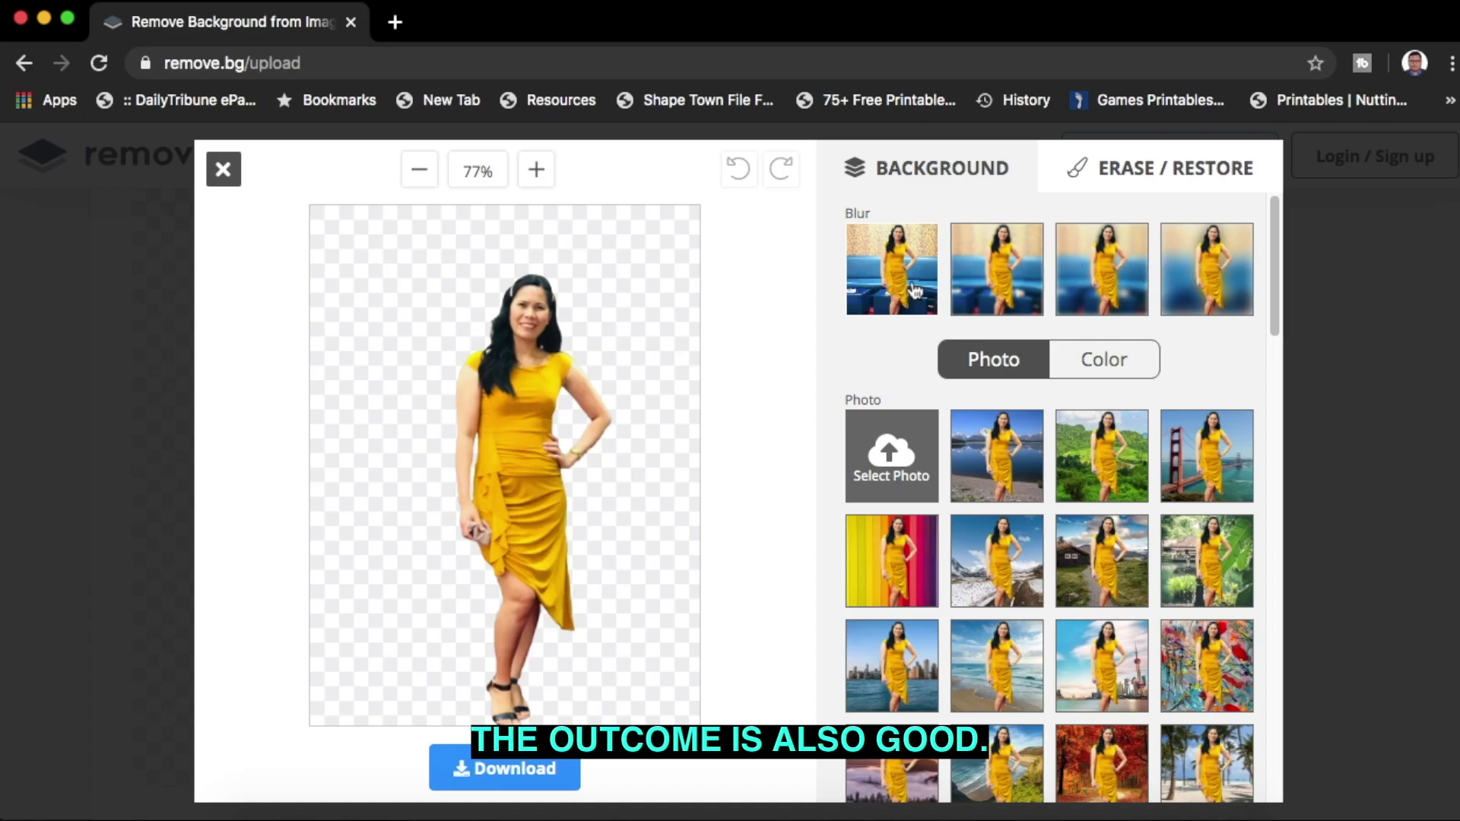
left_click(915, 292)
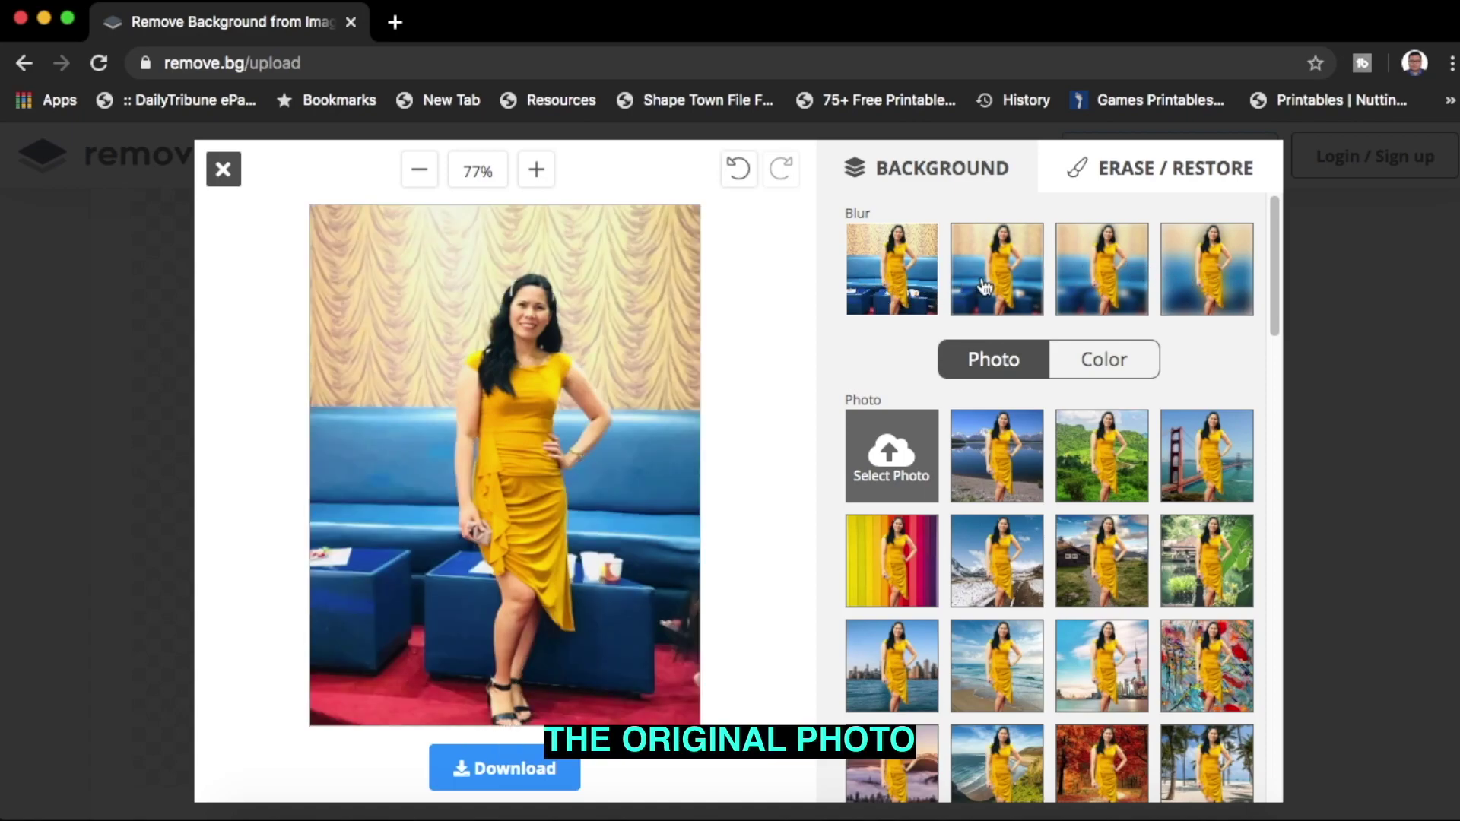
left_click(984, 288)
left_click(1073, 292)
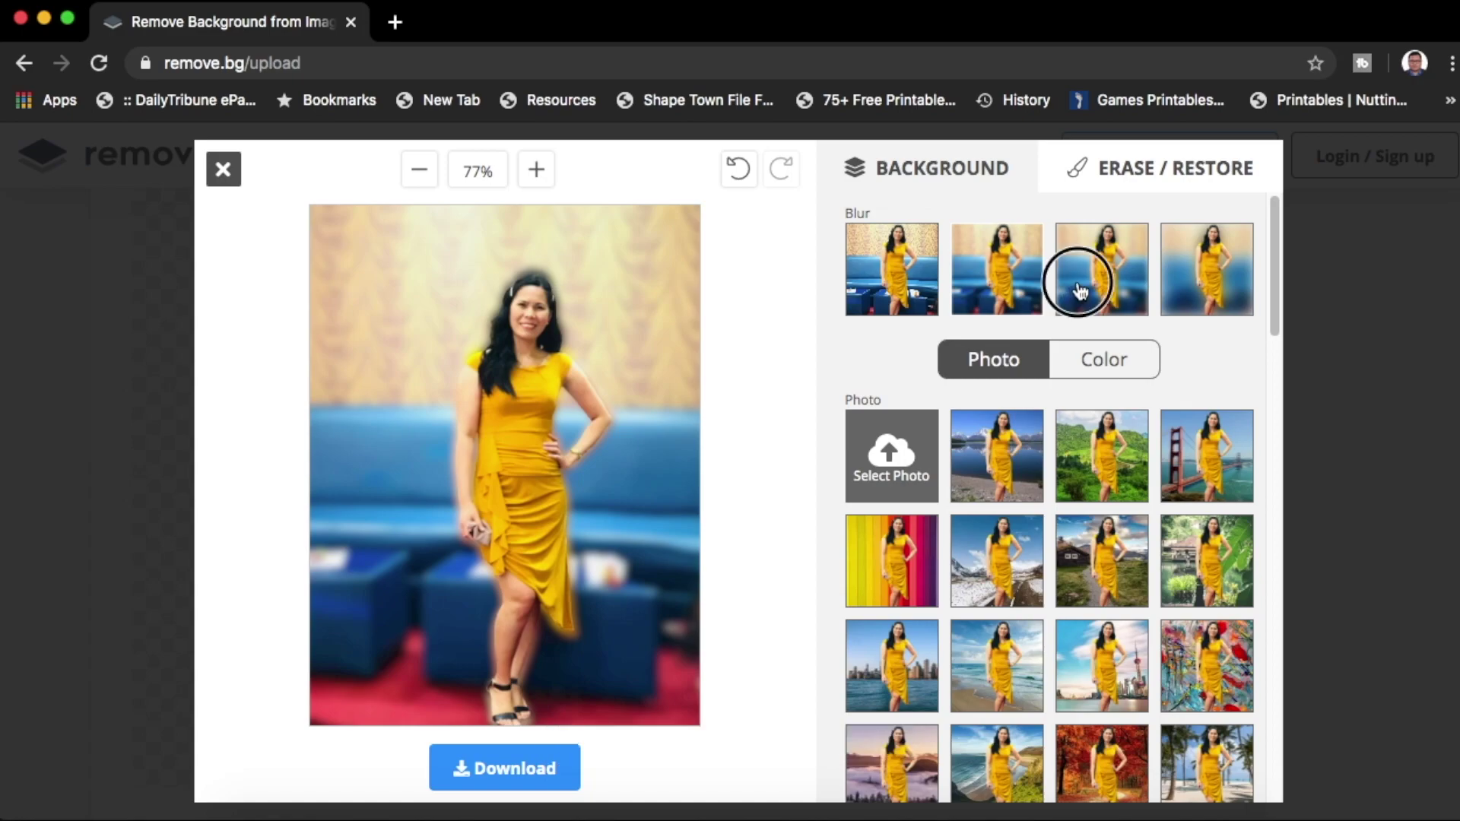
left_click(1182, 283)
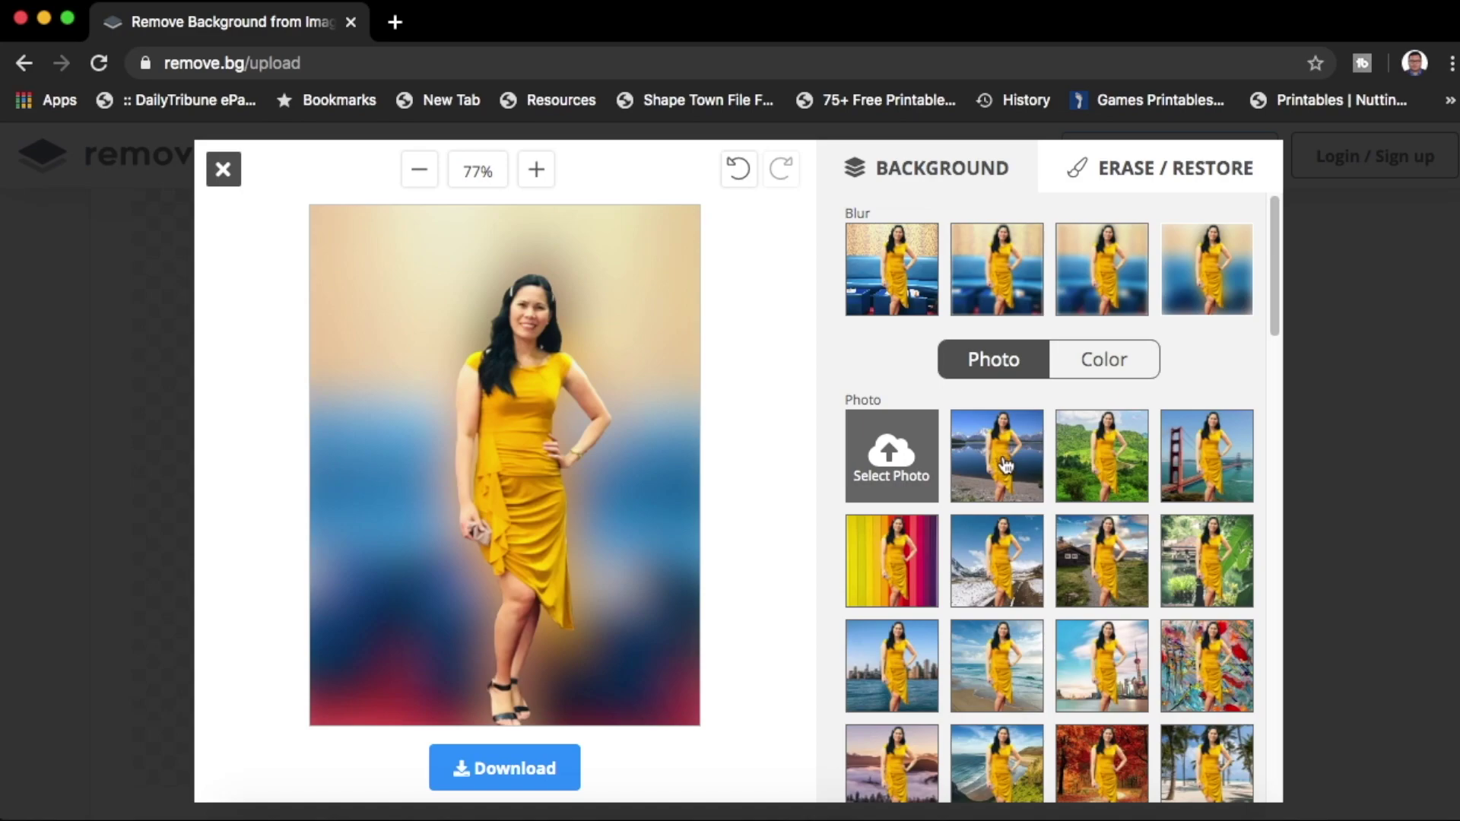
scroll(1015, 662, "down", 2)
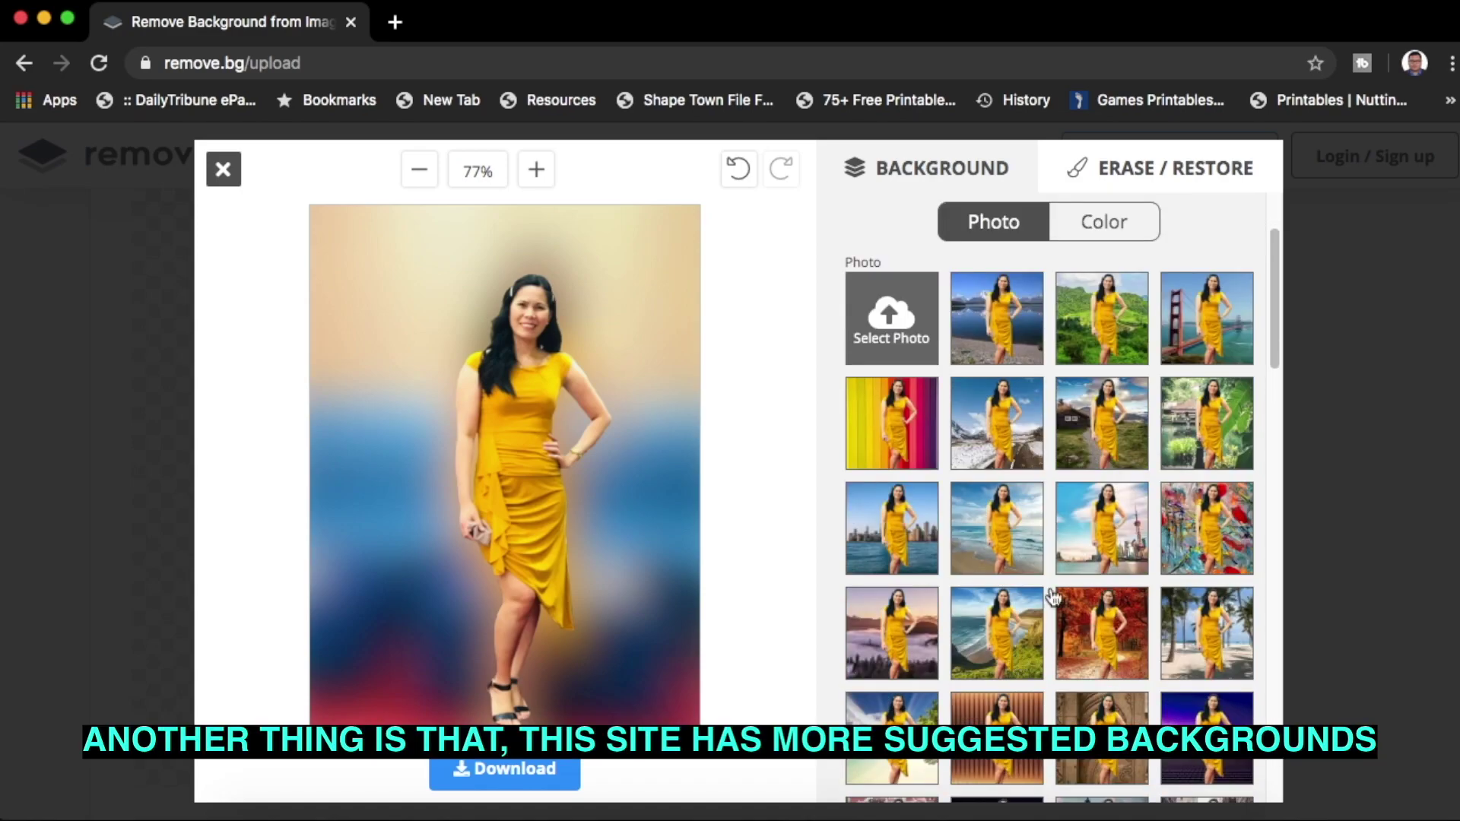
- Try the lake, Golden Gate, paint splatter and autumn photo backdrops, ending on brown stripes
left_click(1023, 330)
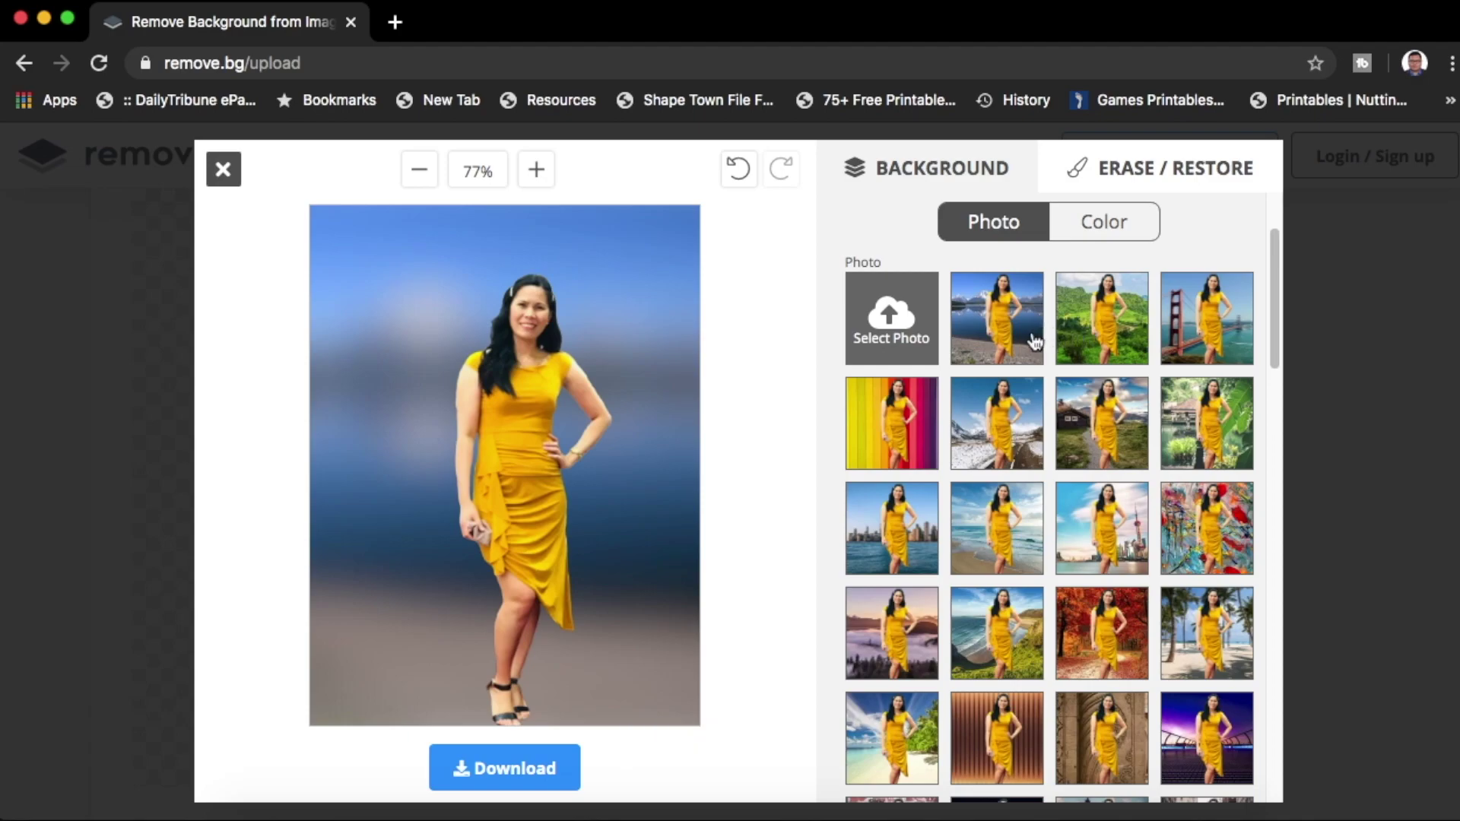
scroll(1027, 355, "up", 2)
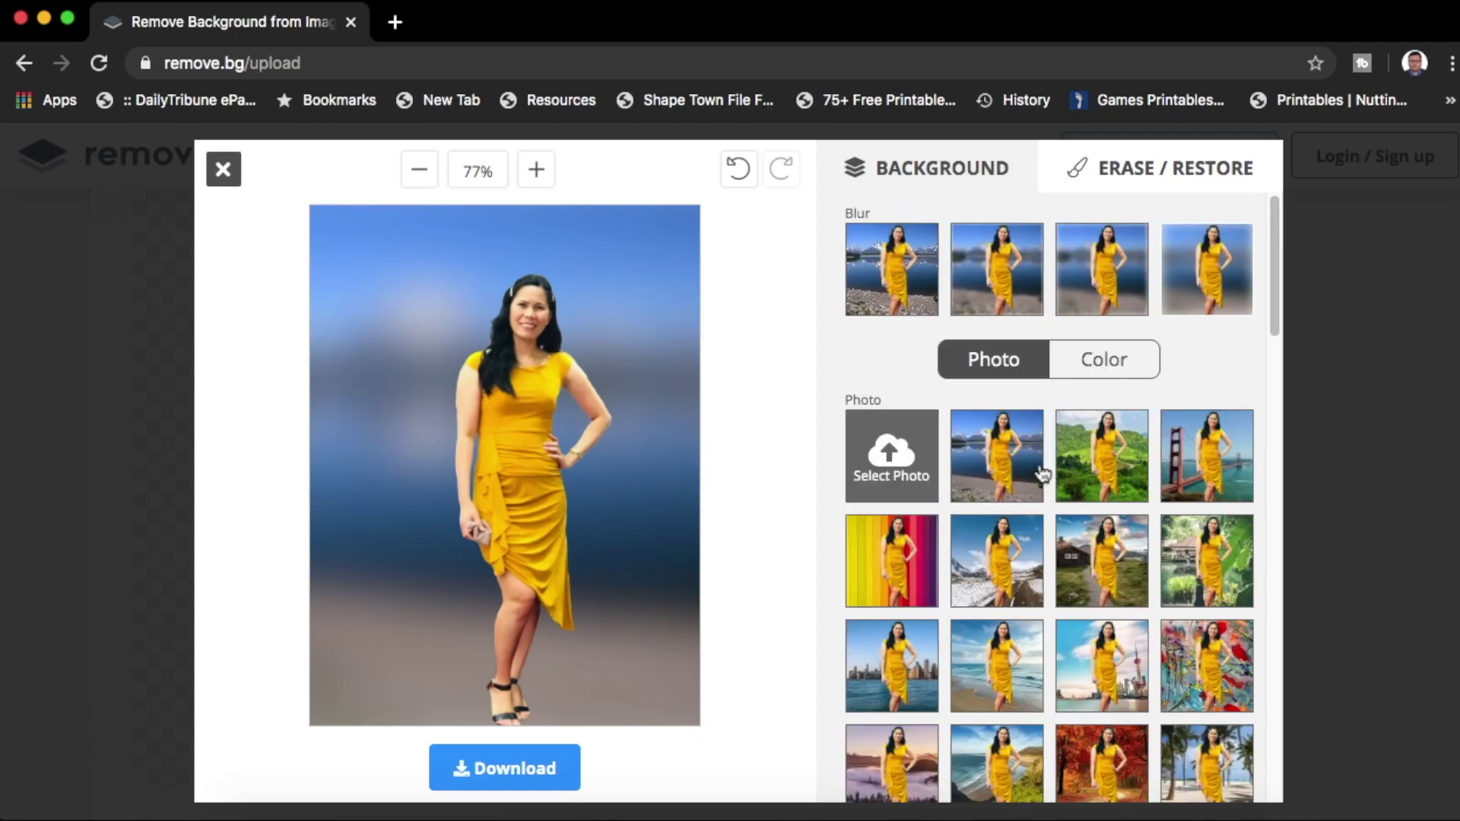
left_click(918, 289)
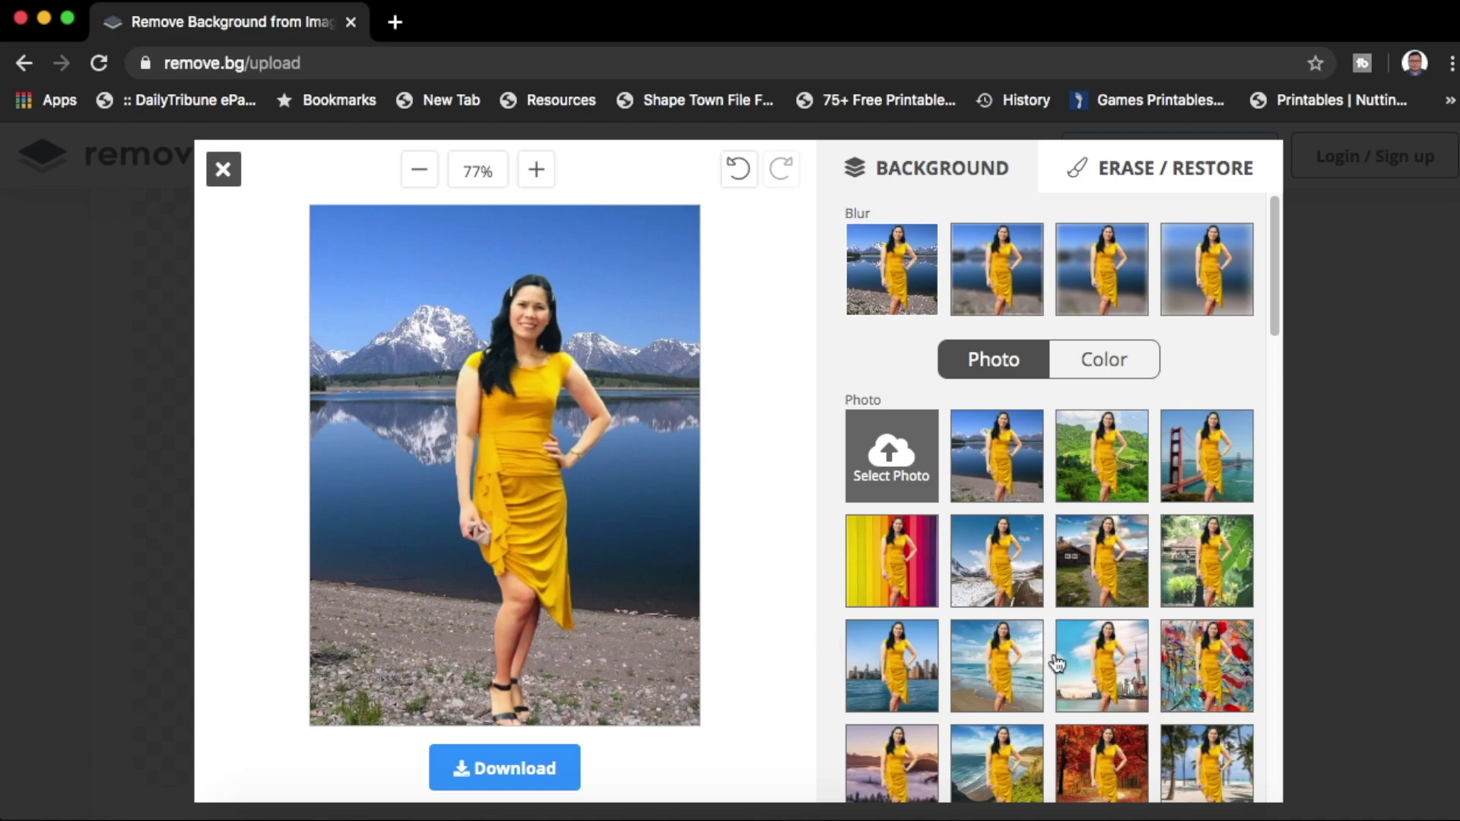
scroll(1053, 662, "down", 2)
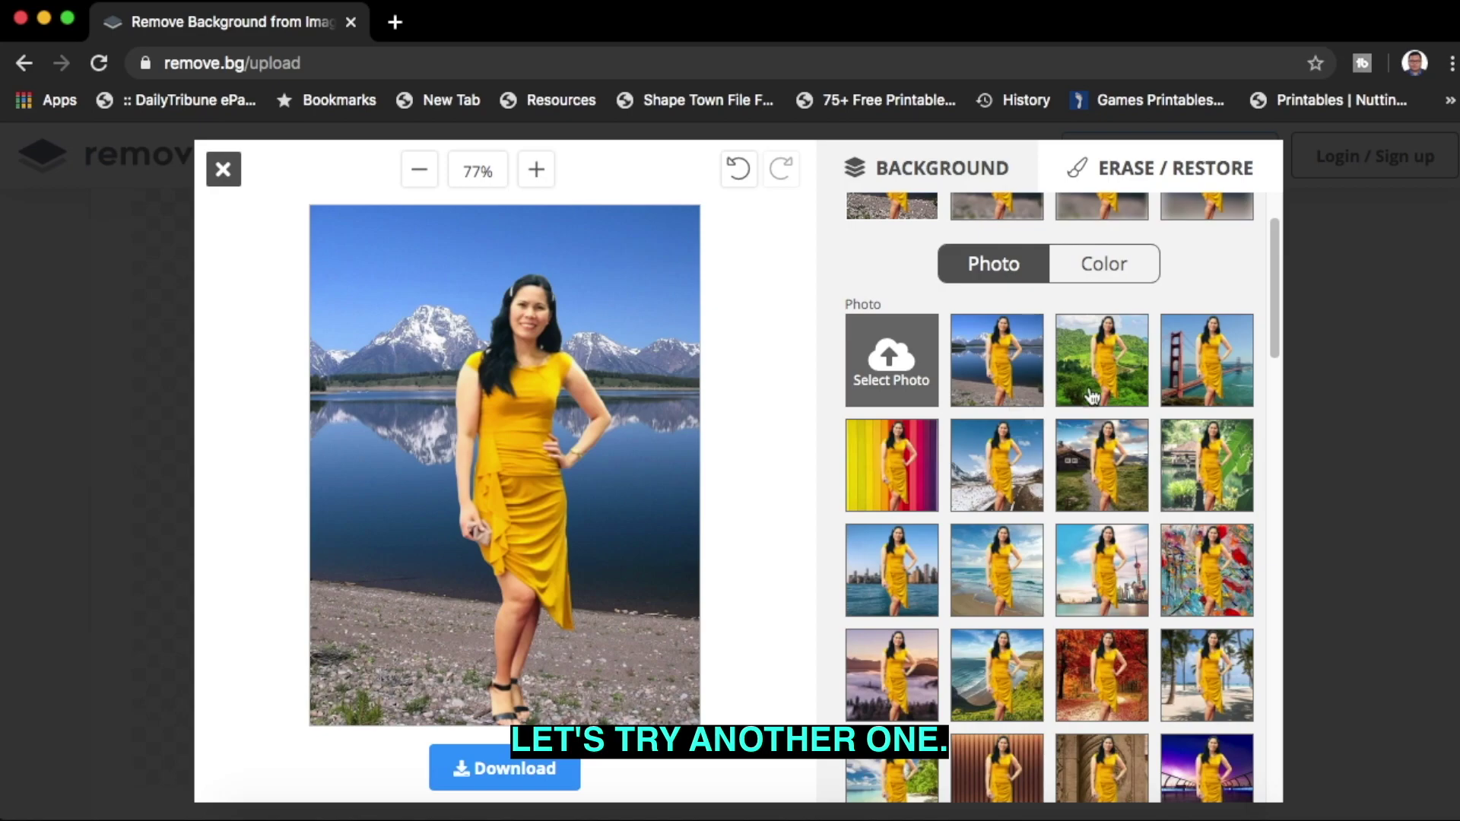
left_click(1229, 380)
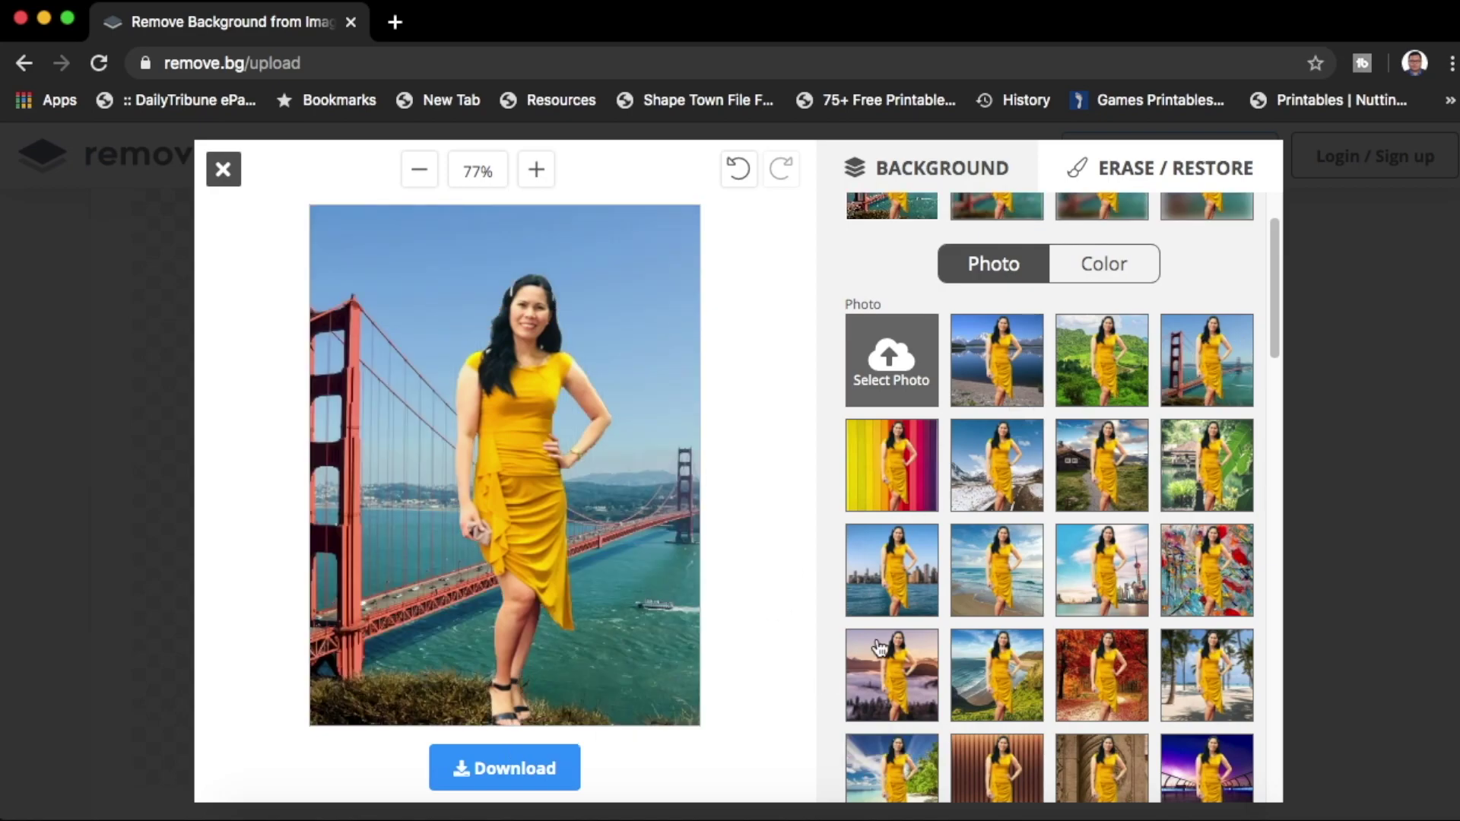
scroll(1003, 698, "down", 3)
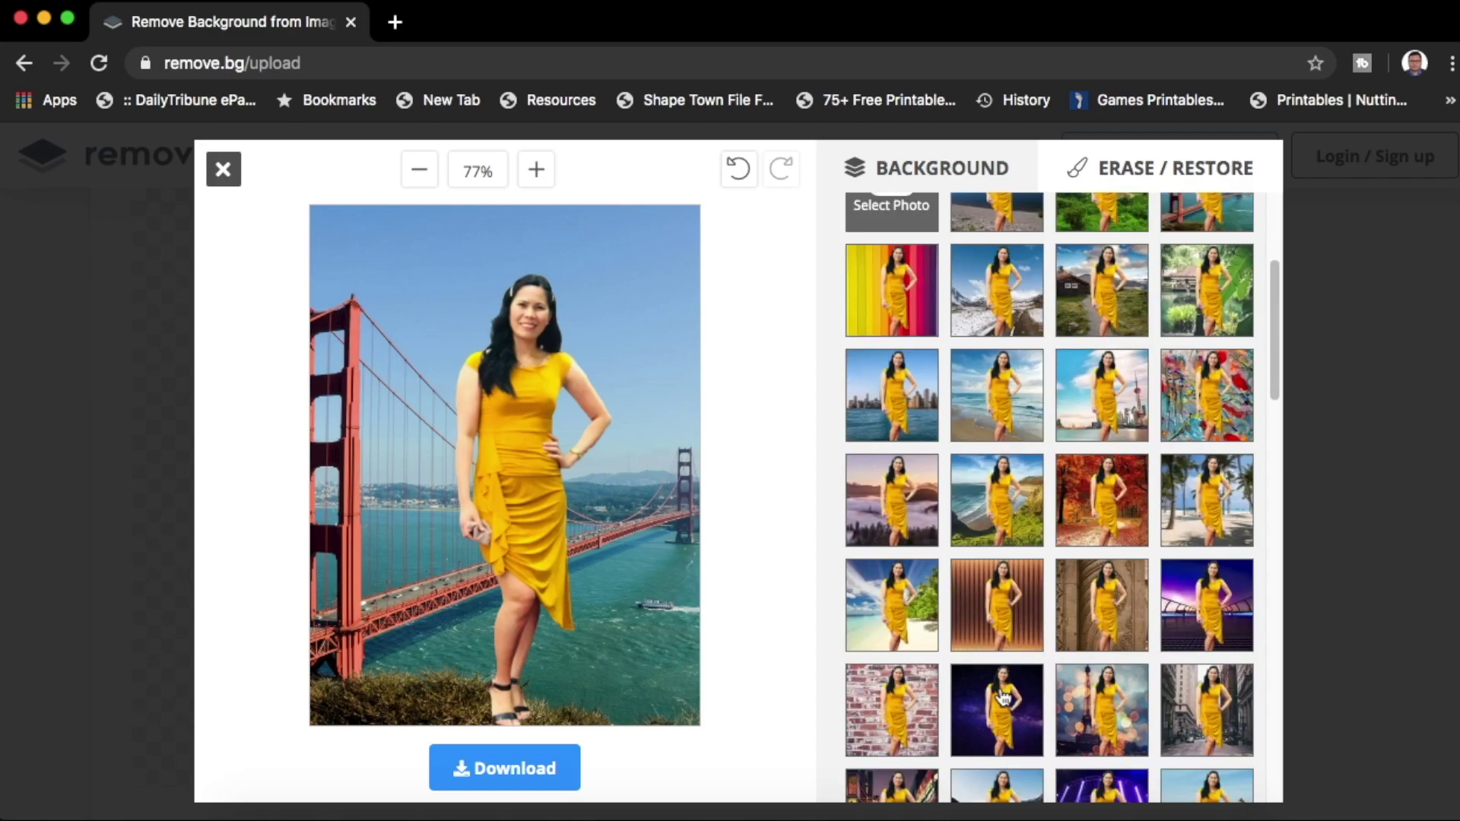
left_click(1219, 411)
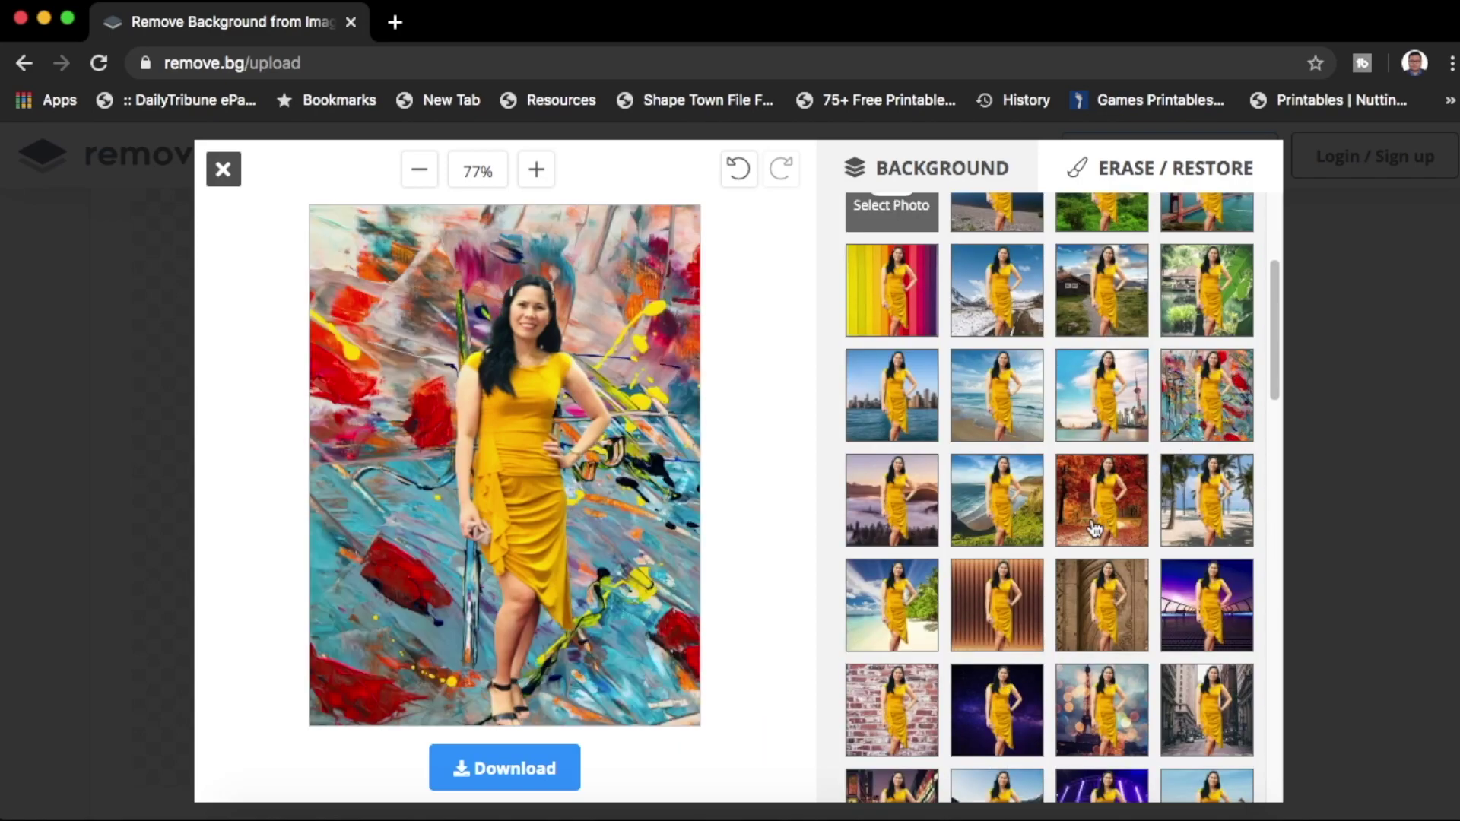
left_click(1112, 507)
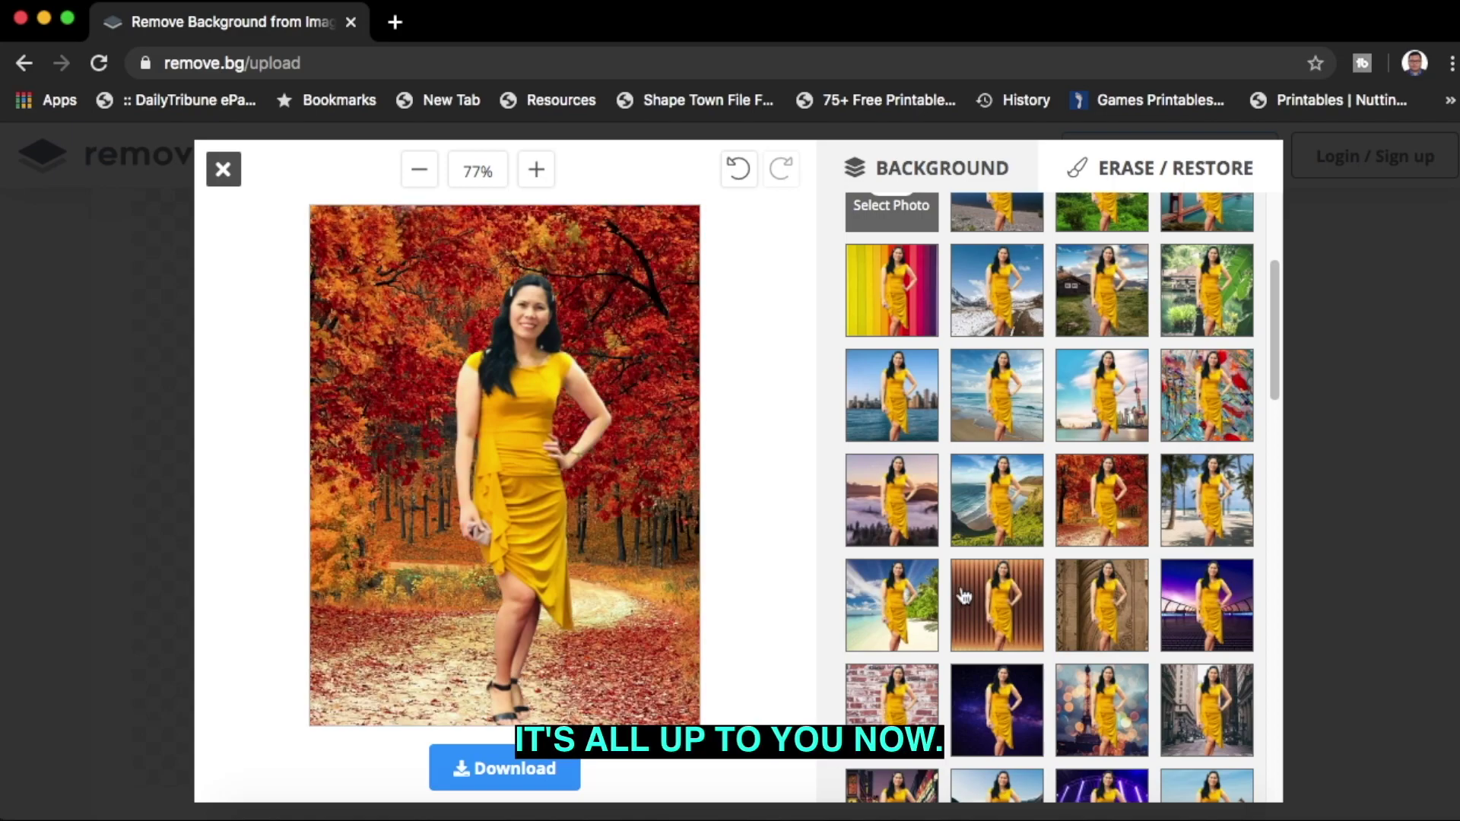
scroll(1078, 648, "down", 10)
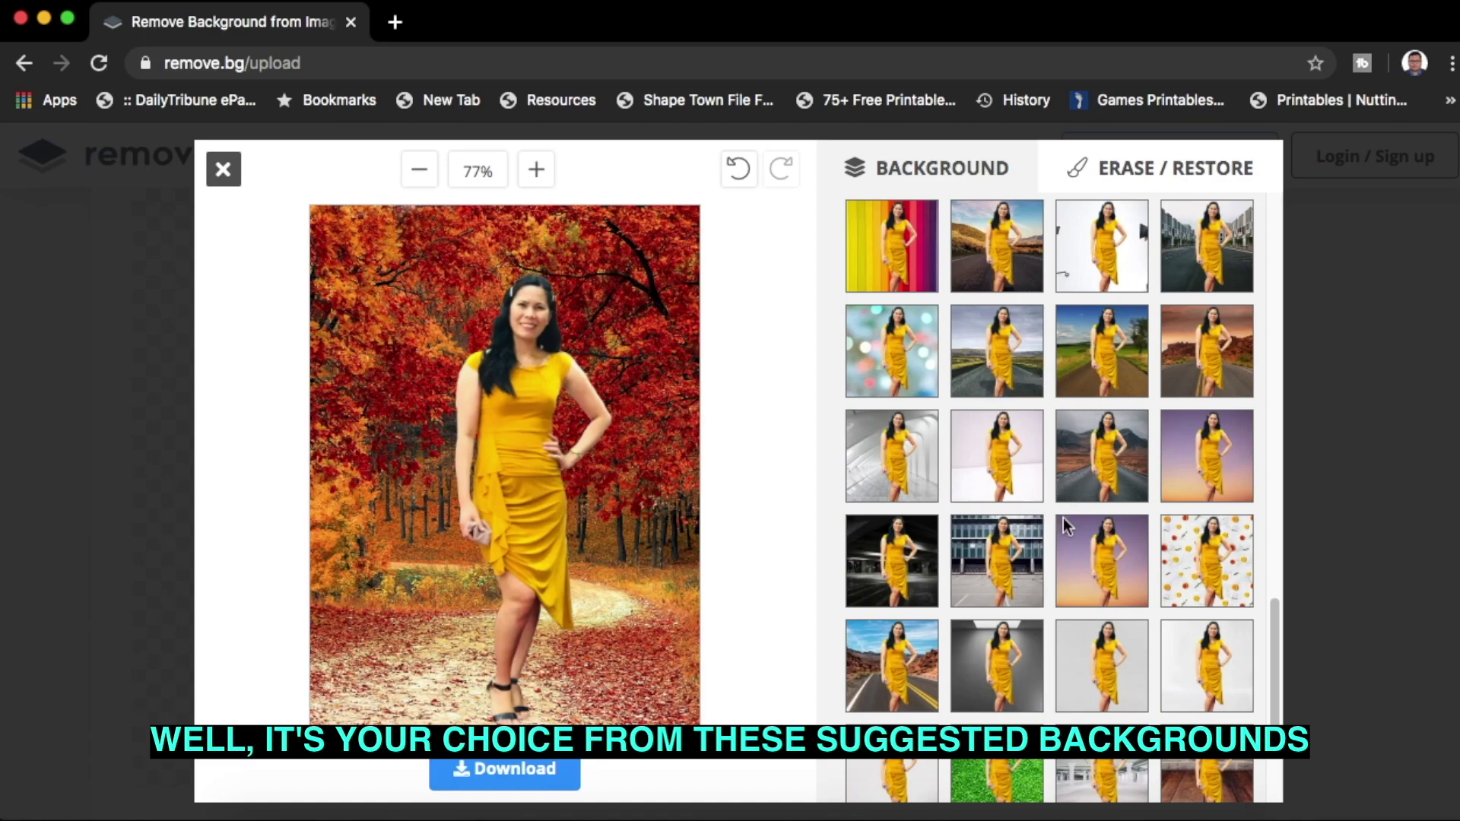
scroll(1050, 556, "down", 2)
scroll(1045, 586, "up", 3)
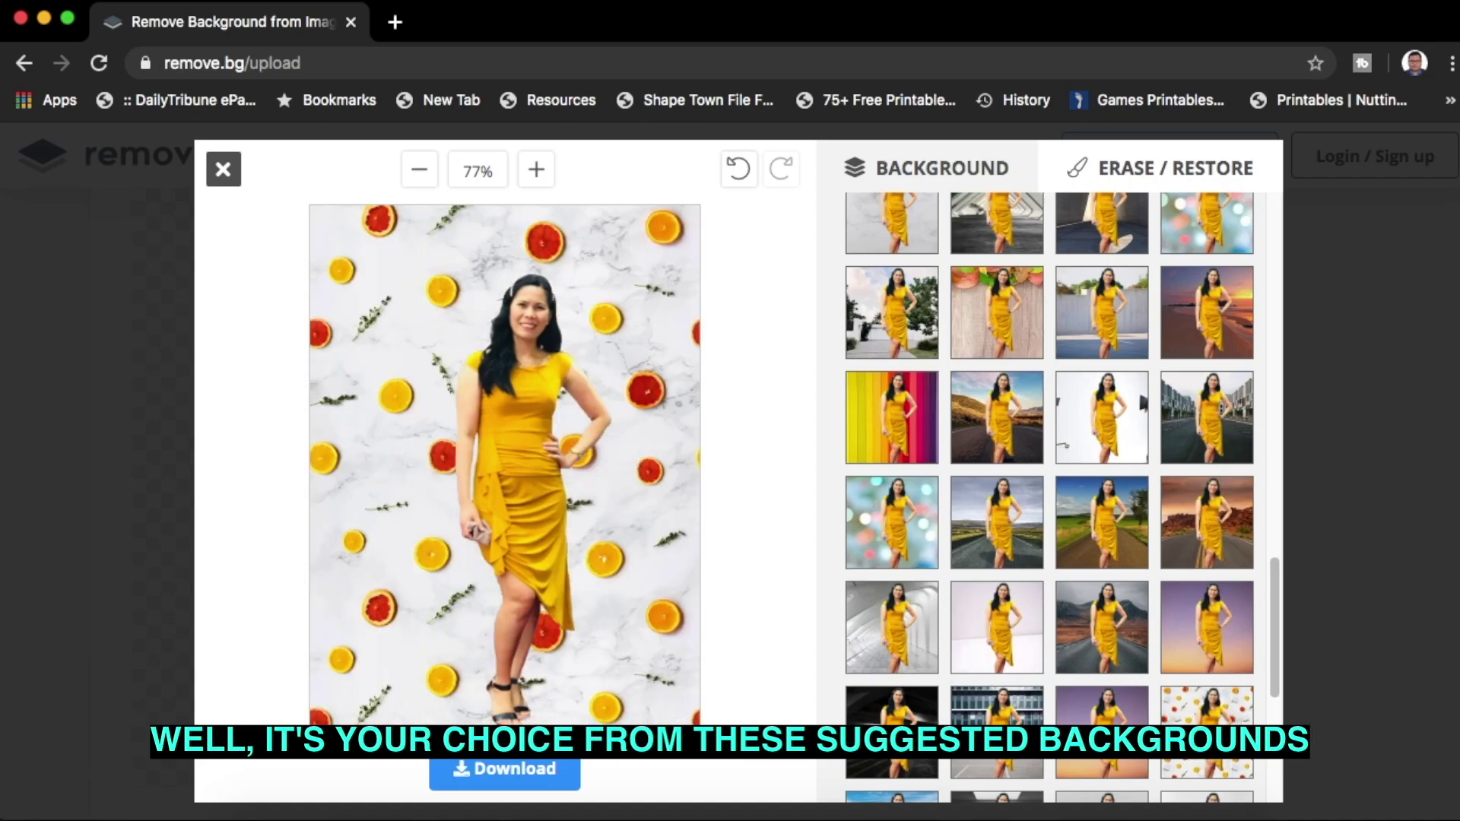
scroll(1057, 552, "down", 3)
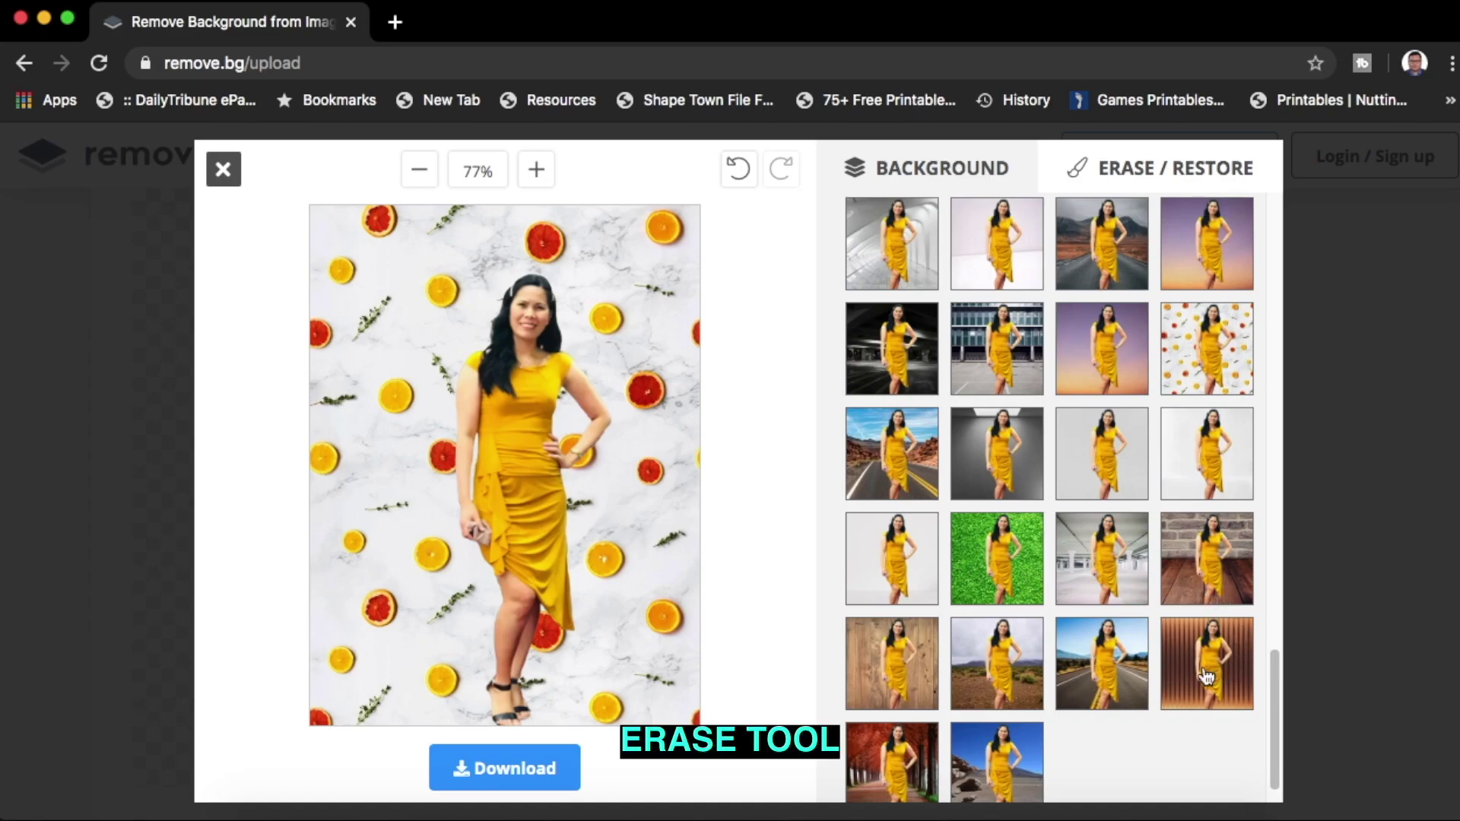
left_click(1207, 755)
left_click(1141, 183)
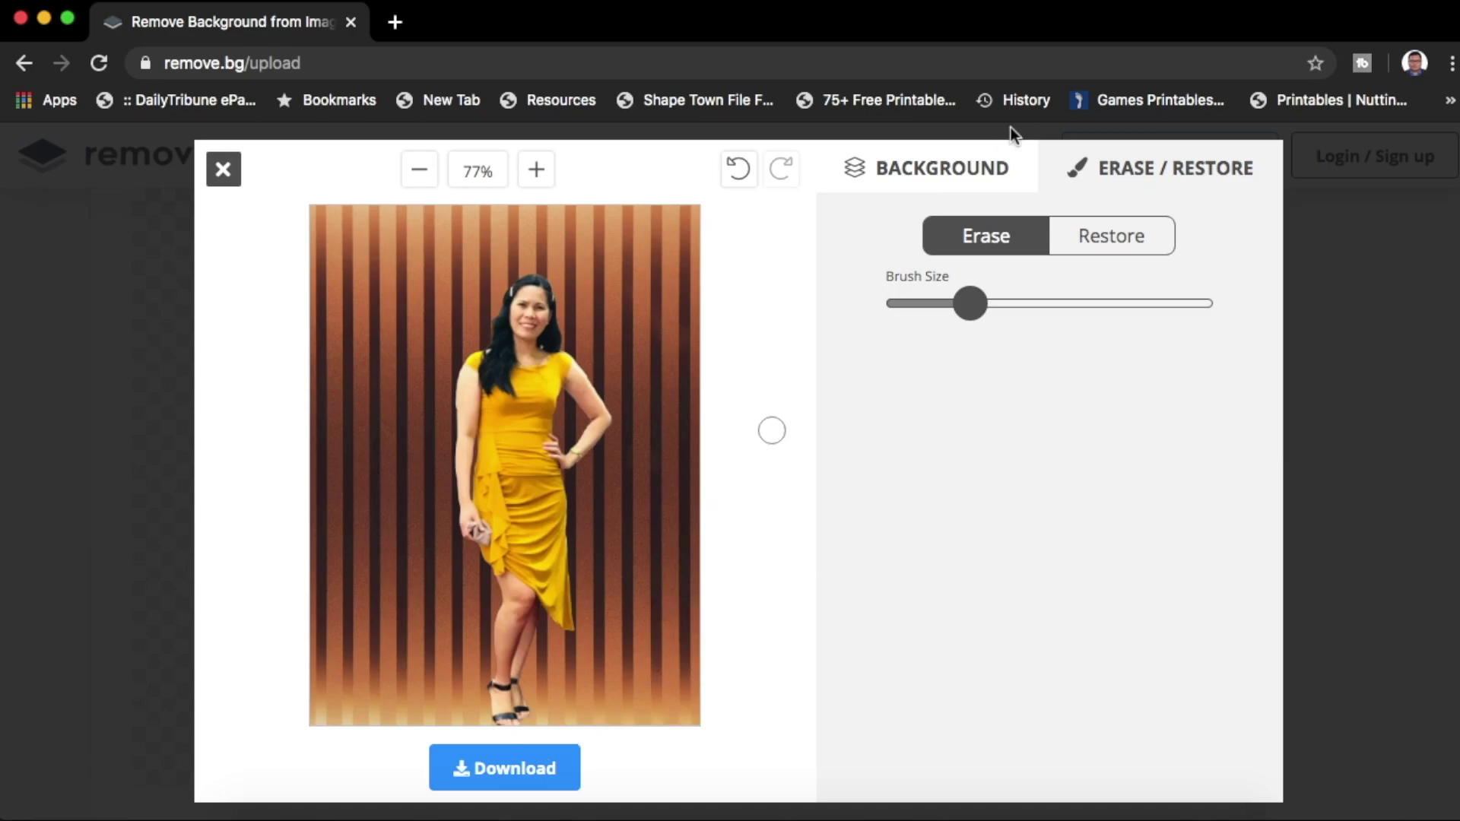
- Go back to the background choices, keeping the brown striped backdrop
left_click(940, 180)
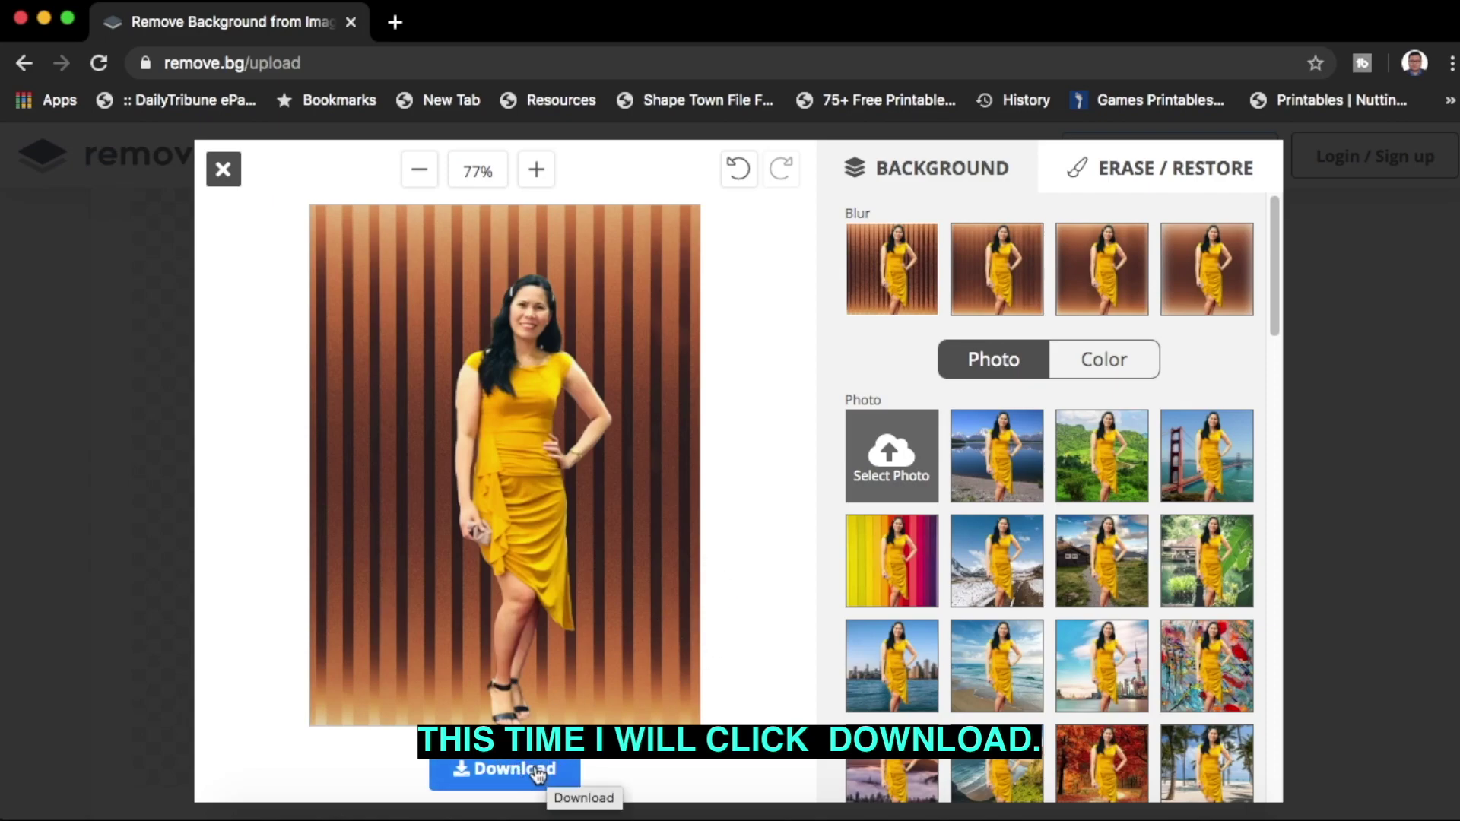
- Try transparent, white, red, yellow, black and yellow colour backgrounds, finishing on transparent
left_click(1121, 374)
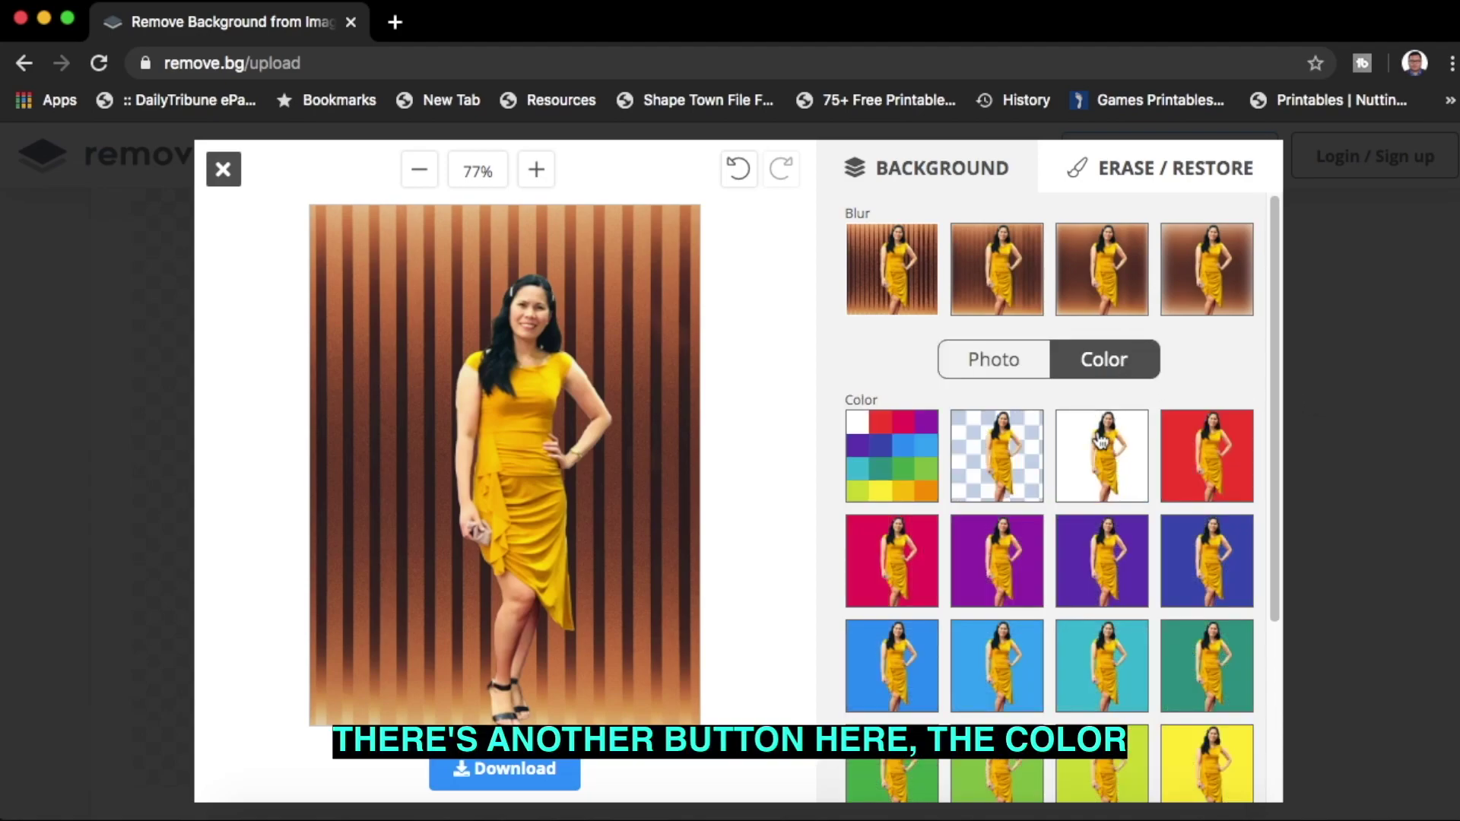
left_click(1024, 482)
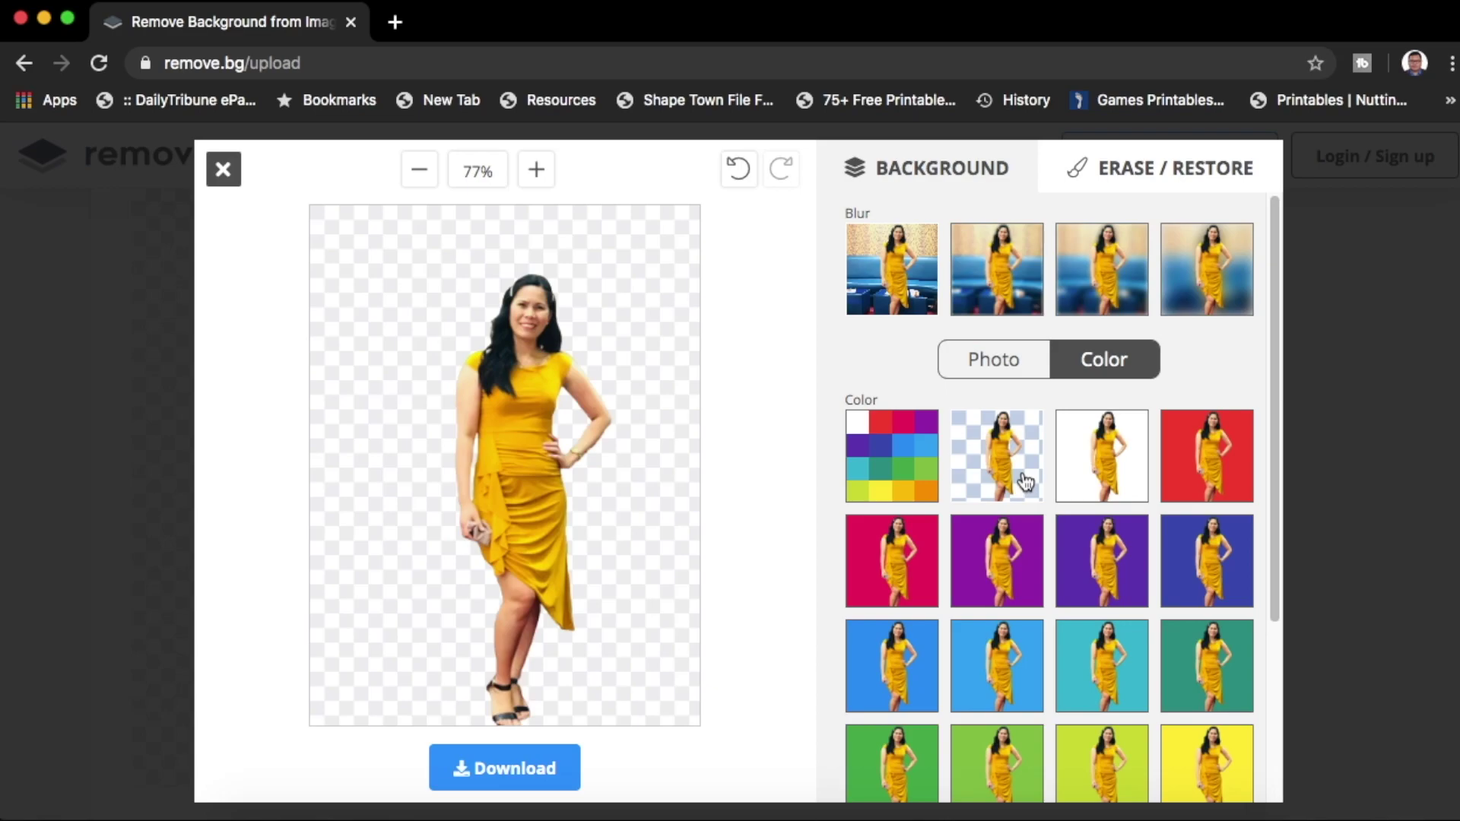
left_click(1136, 481)
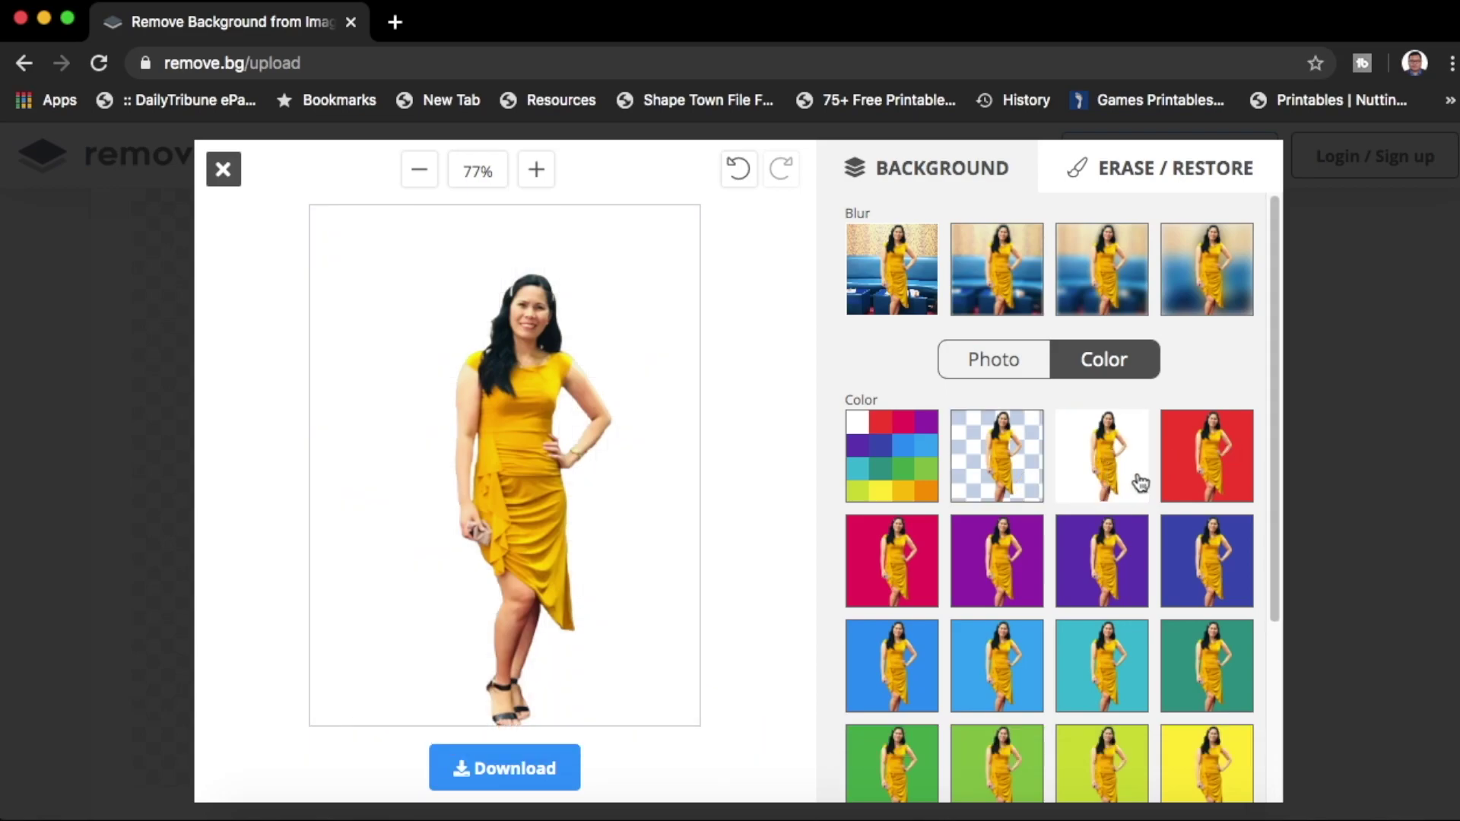
left_click(1252, 482)
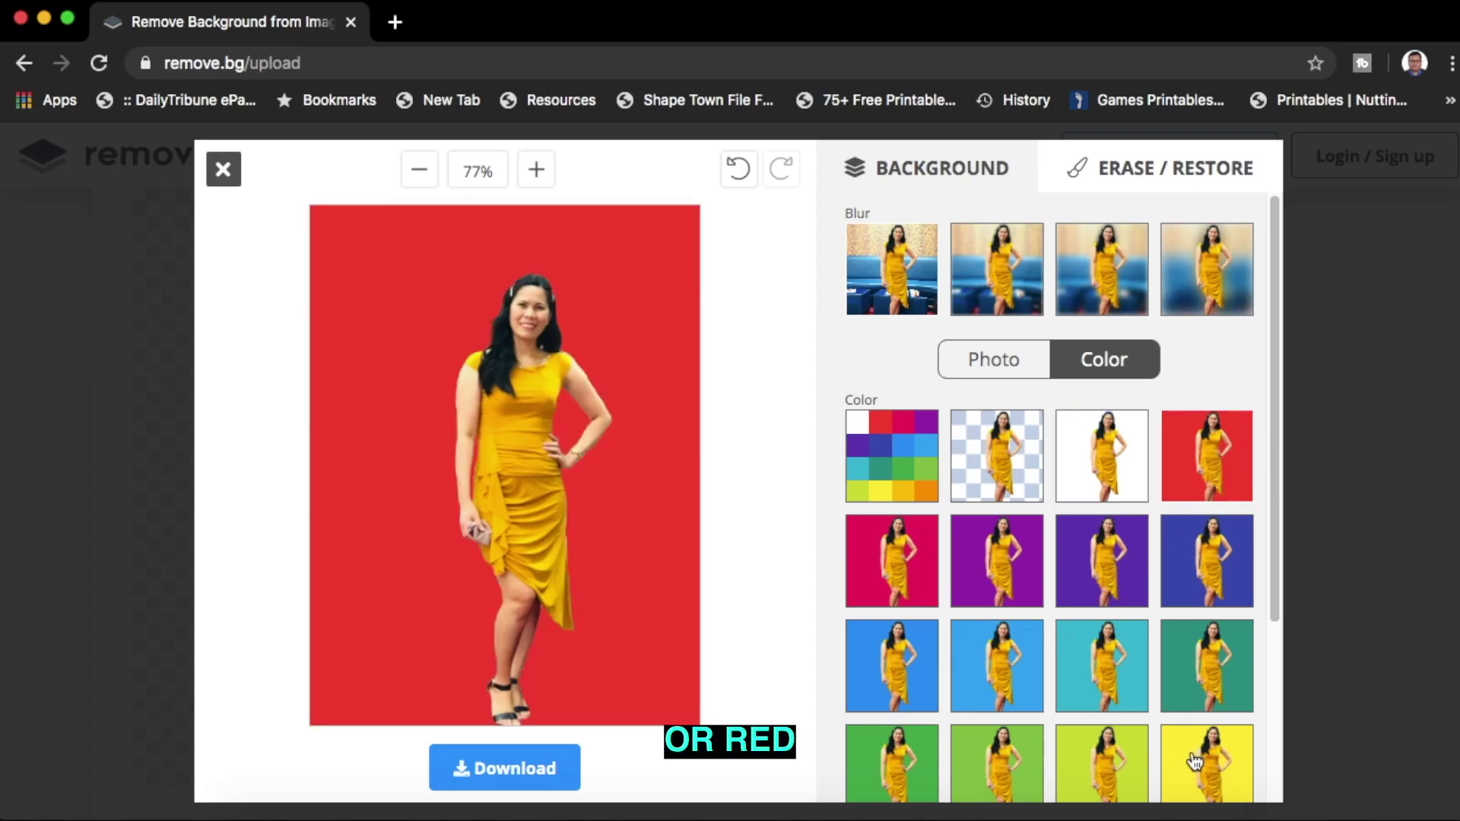
left_click(1189, 758)
scroll(1152, 560, "down", 4)
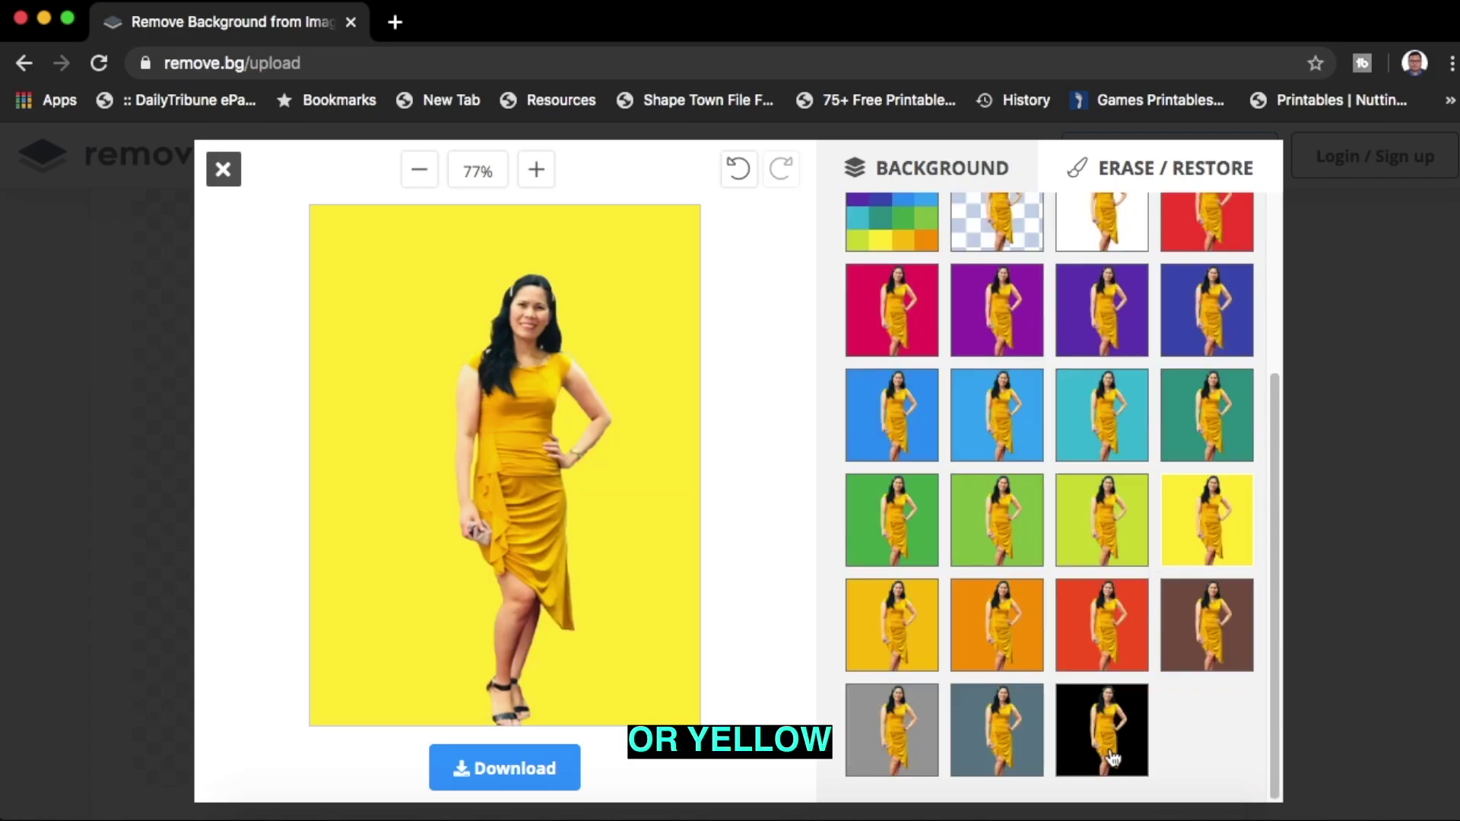
left_click(1084, 753)
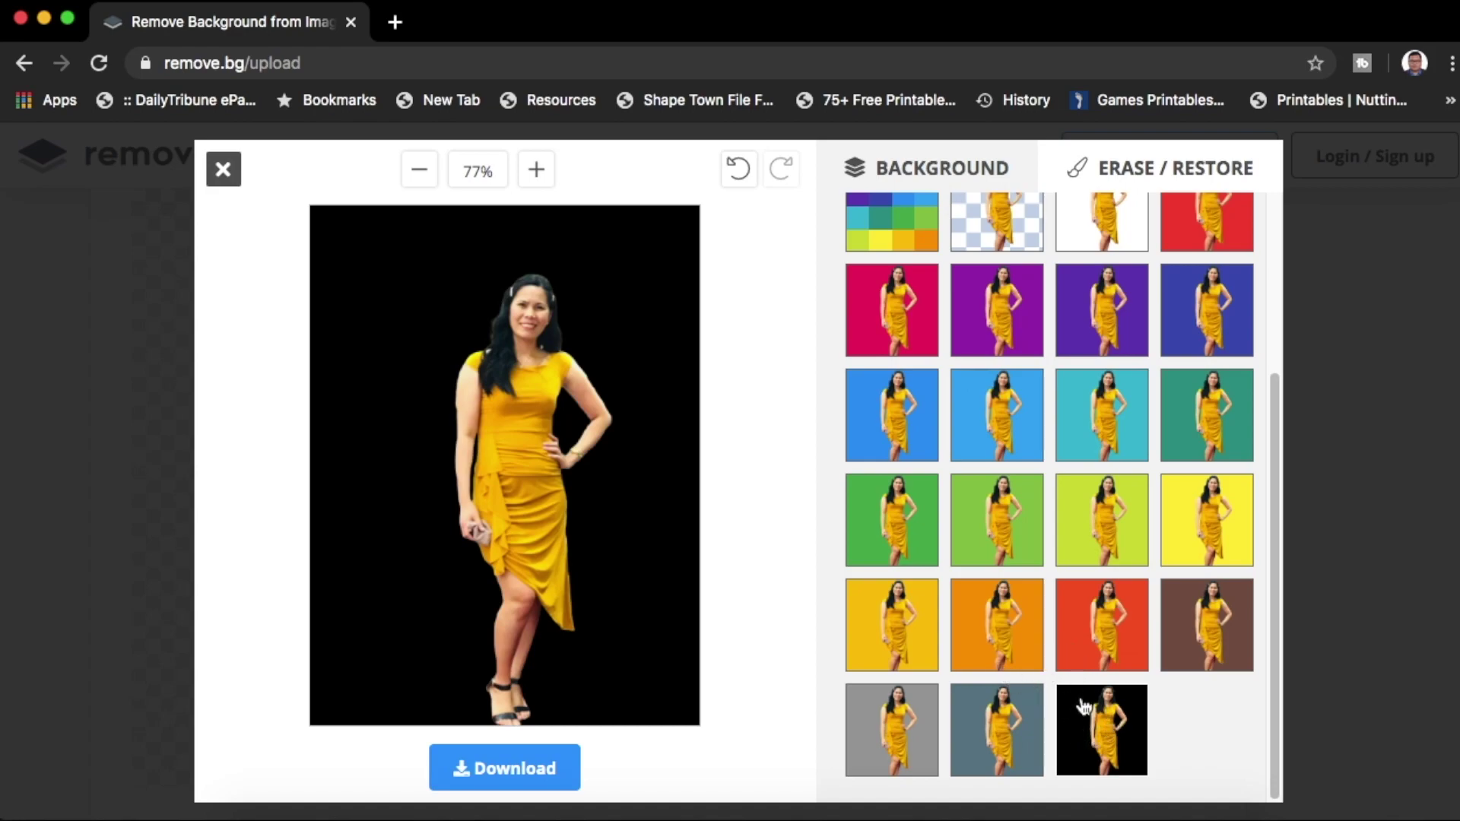
left_click(1188, 544)
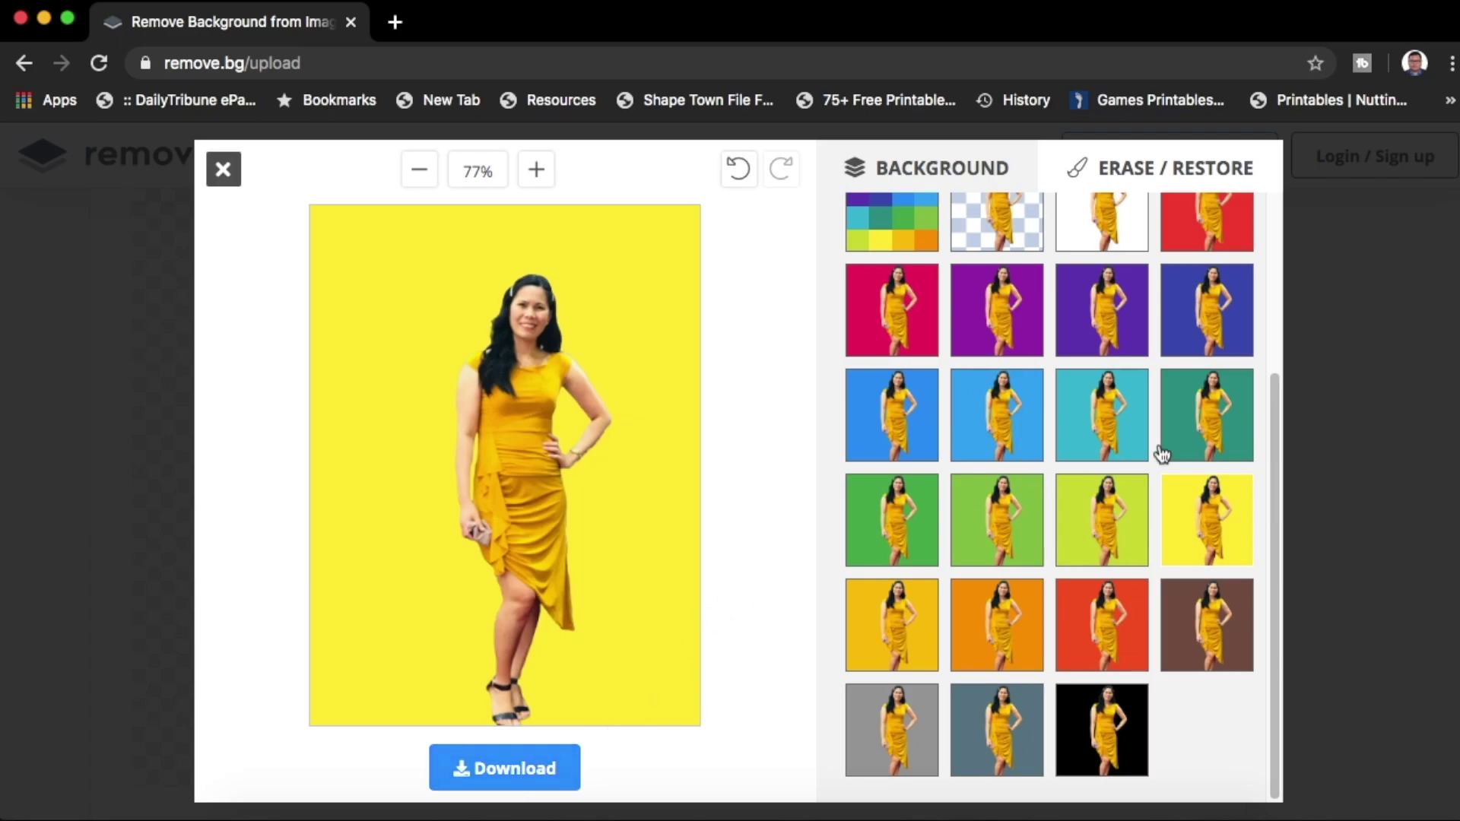
left_click(1034, 234)
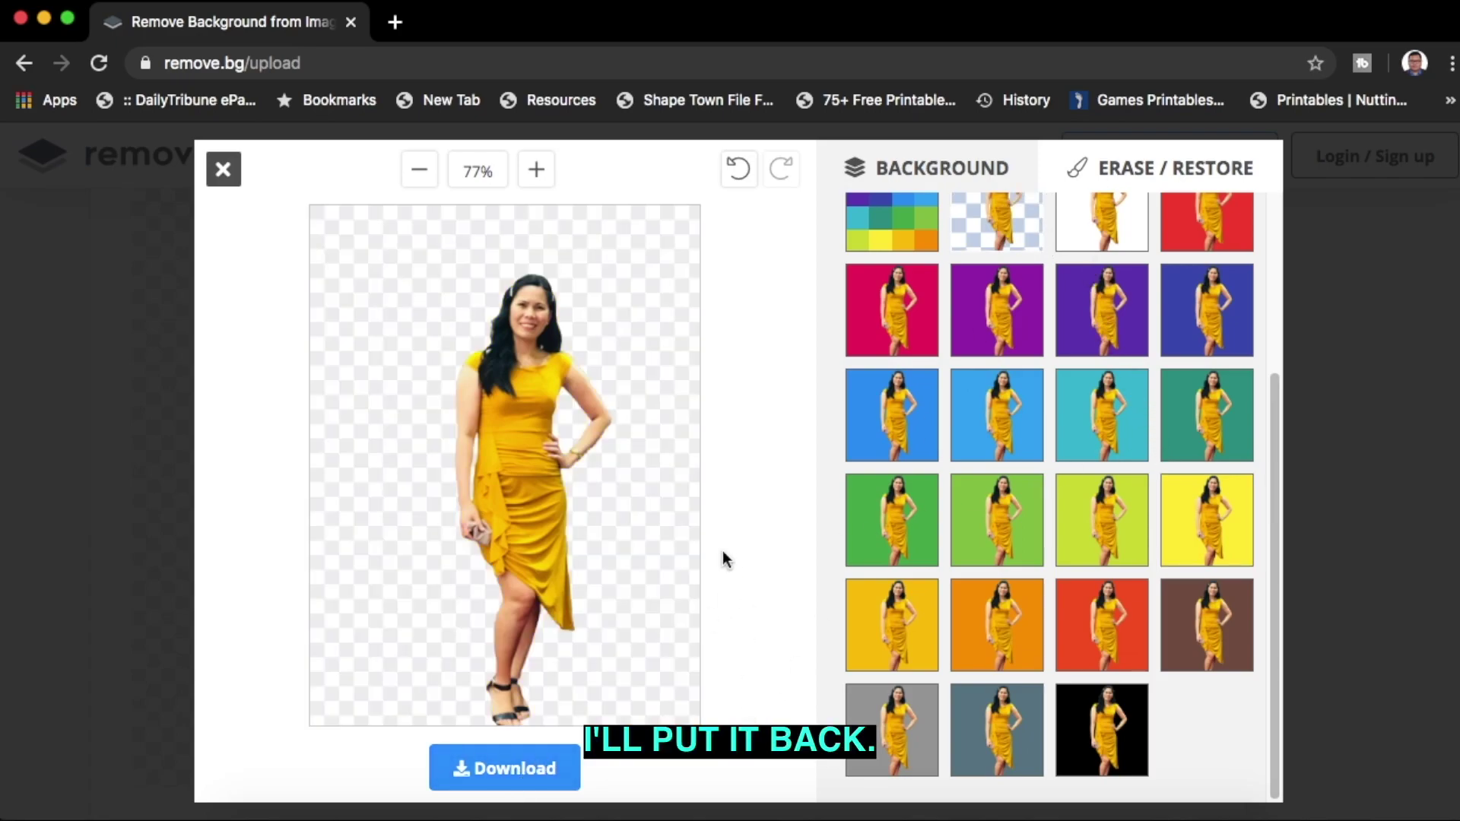